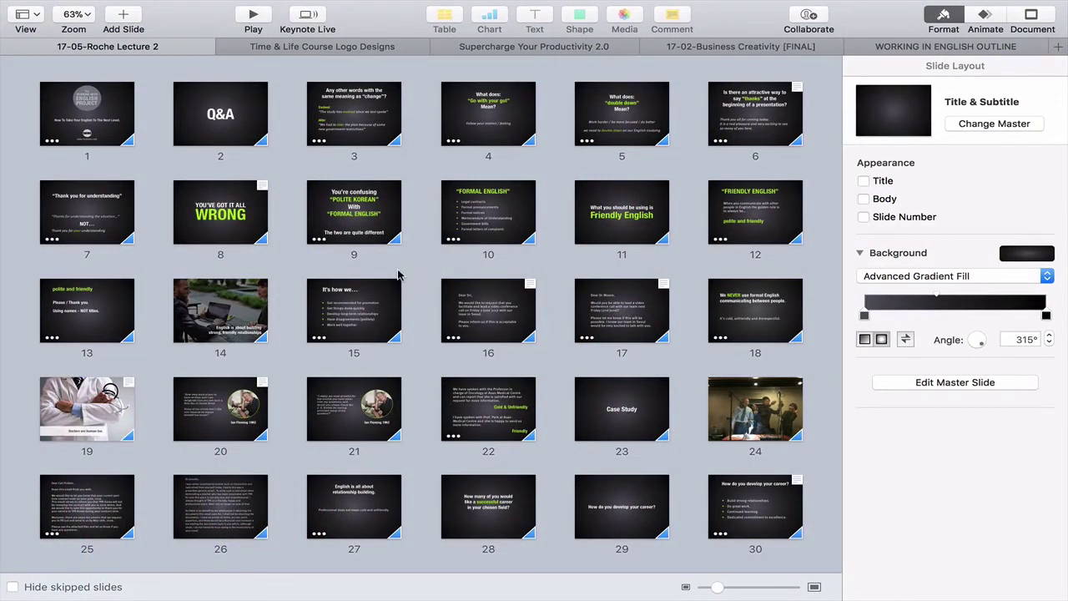
# Open slide 40 of the lecture deck for editing from the light table
pyautogui.scroll(3, 392, 267)
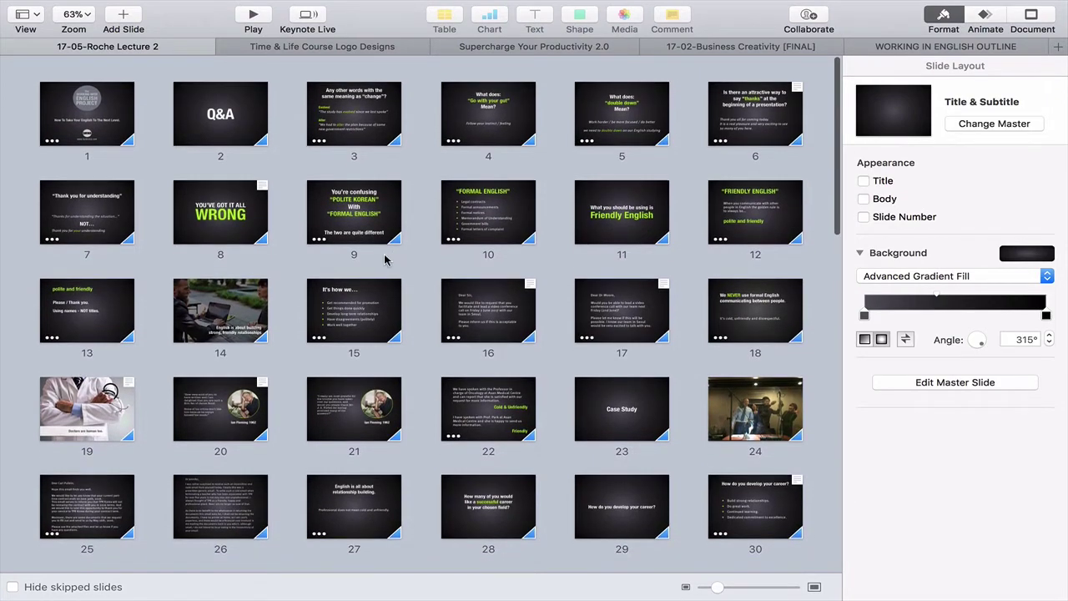
pyautogui.scroll(5, 384, 260)
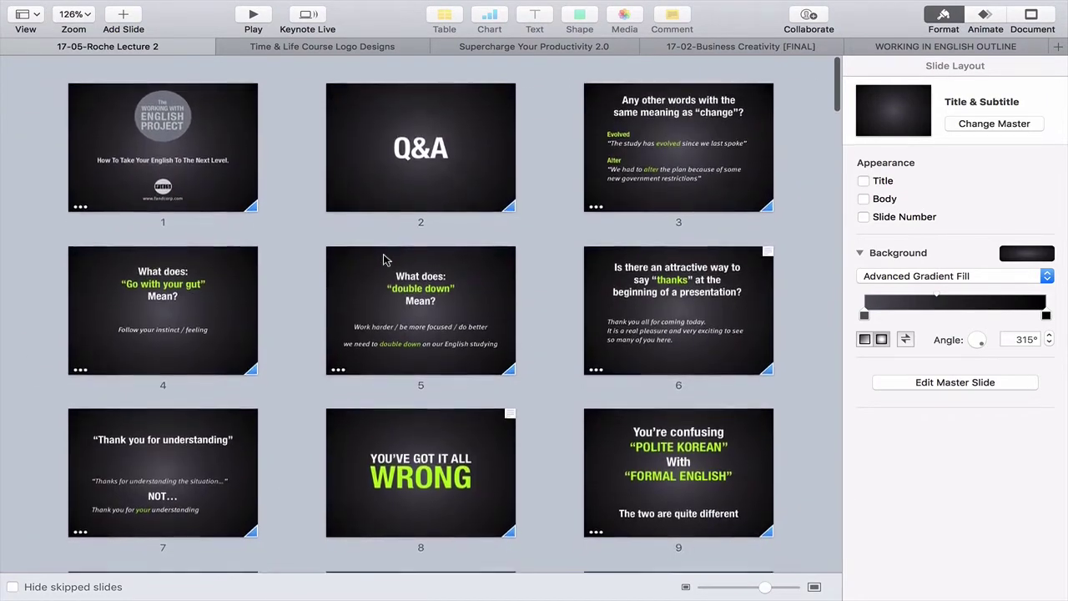
pyautogui.scroll(-10, 384, 260)
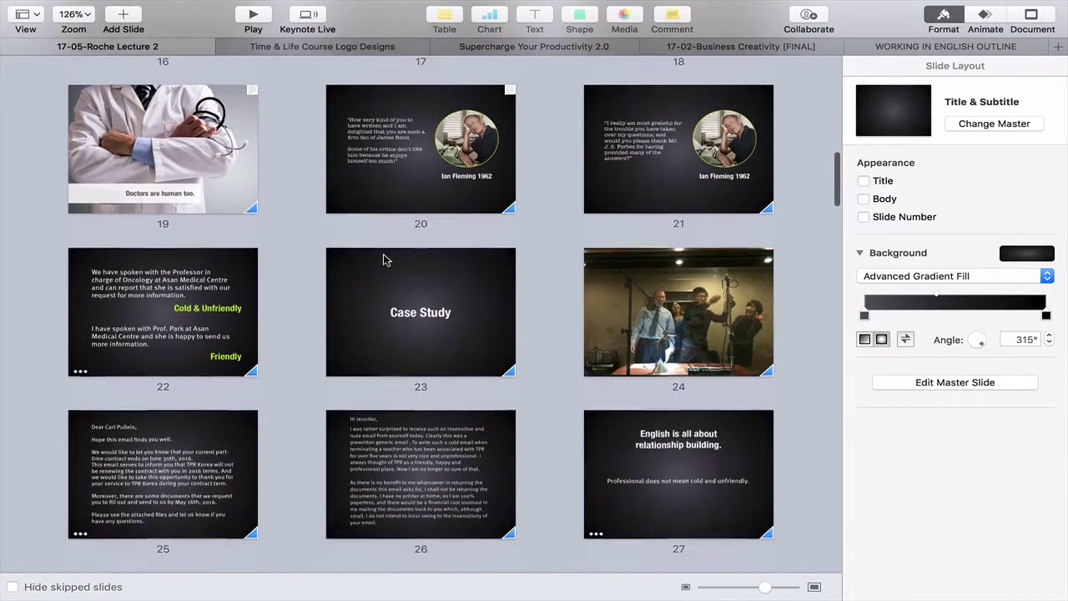
pyautogui.scroll(-8, 384, 260)
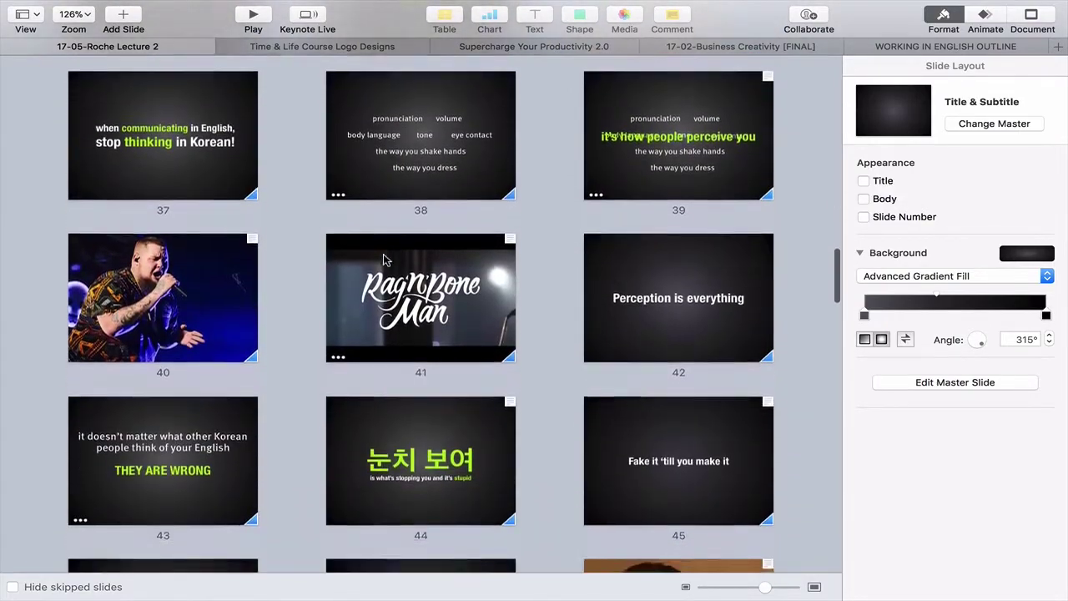
pyautogui.scroll(-5, 384, 259)
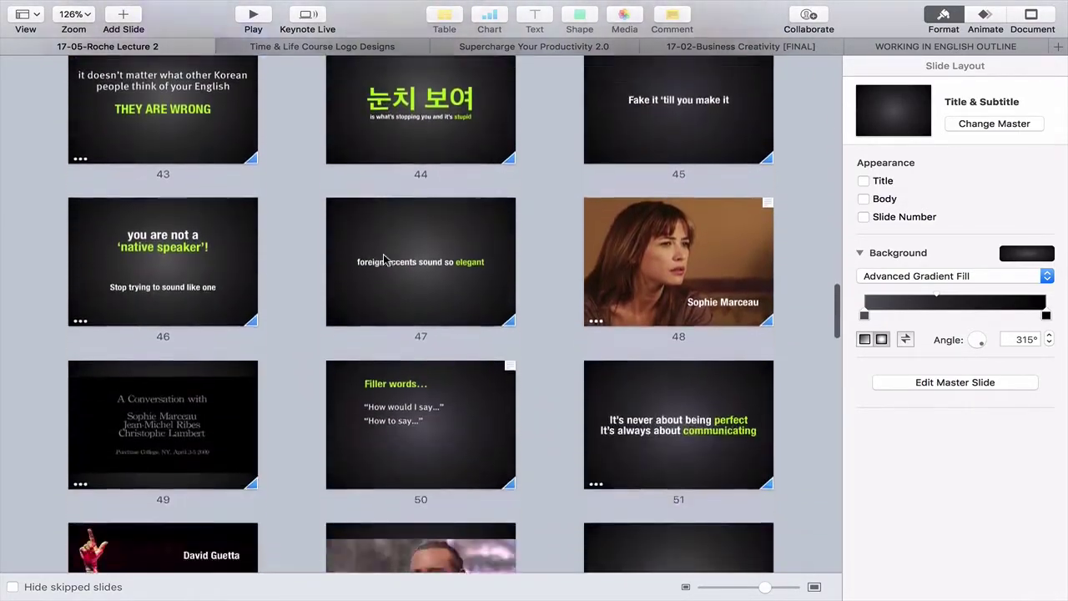
pyautogui.scroll(3, 384, 259)
pyautogui.scroll(5, 384, 260)
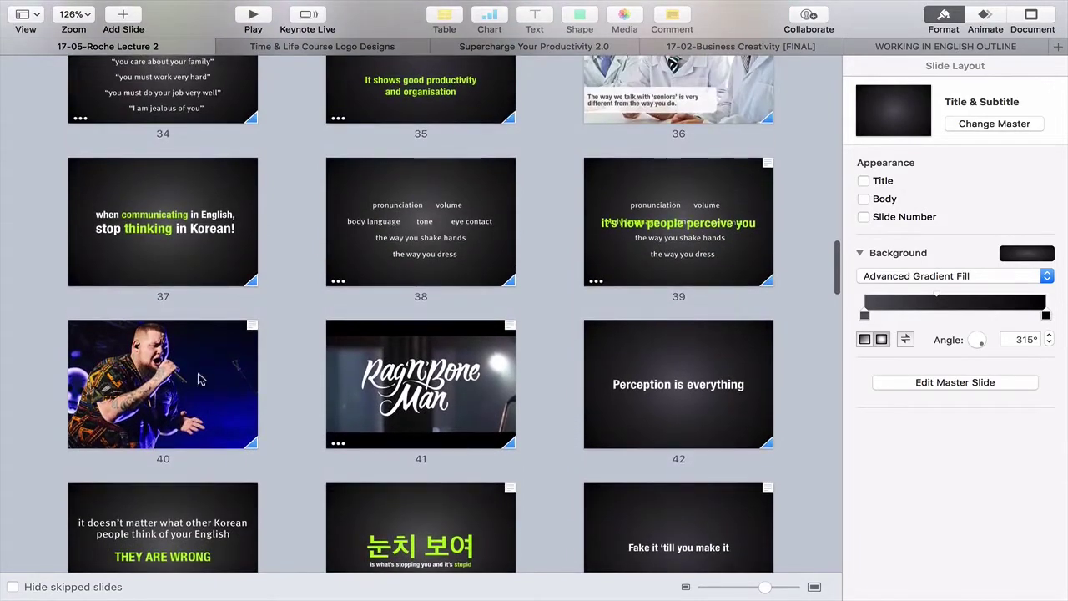
pyautogui.click(190, 394)
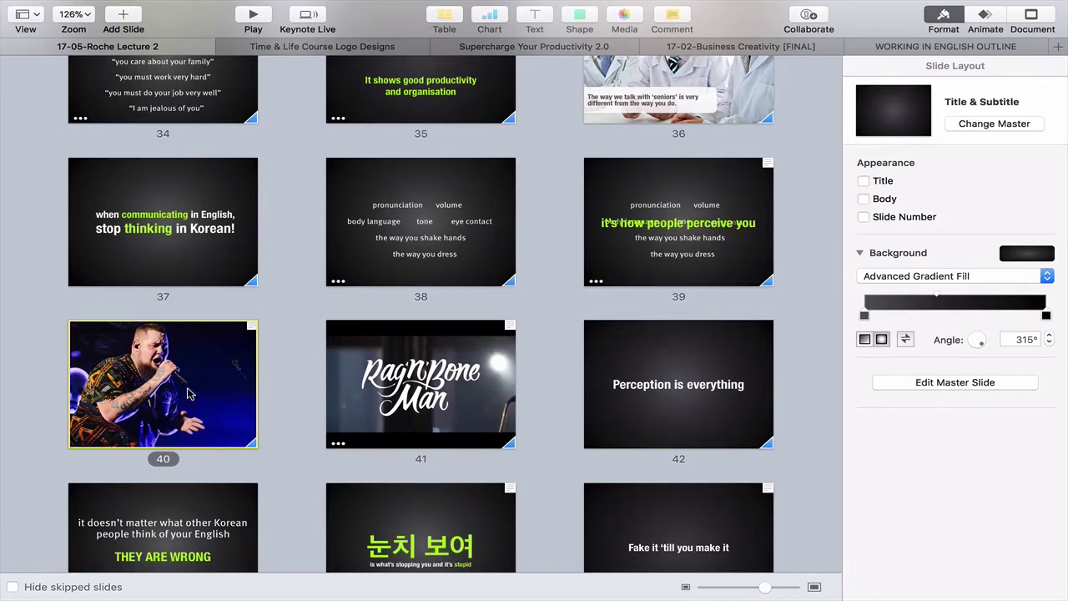
pyautogui.doubleClick(190, 393)
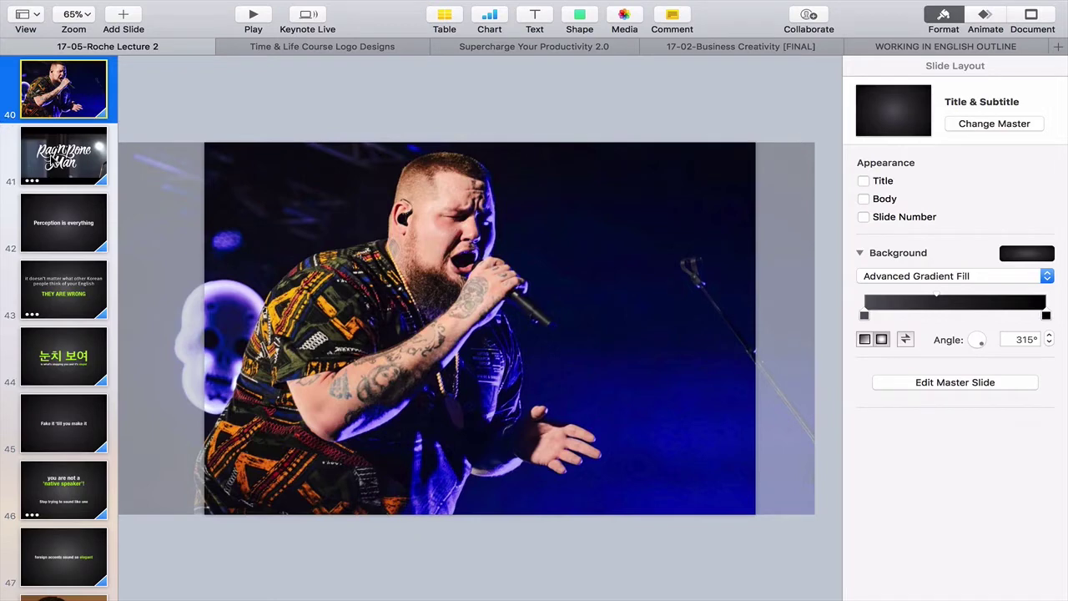
# Shift slide 40's singer photo and slide 41's video, ending on slide 42 'Perception is everything'
pyautogui.click(51, 160)
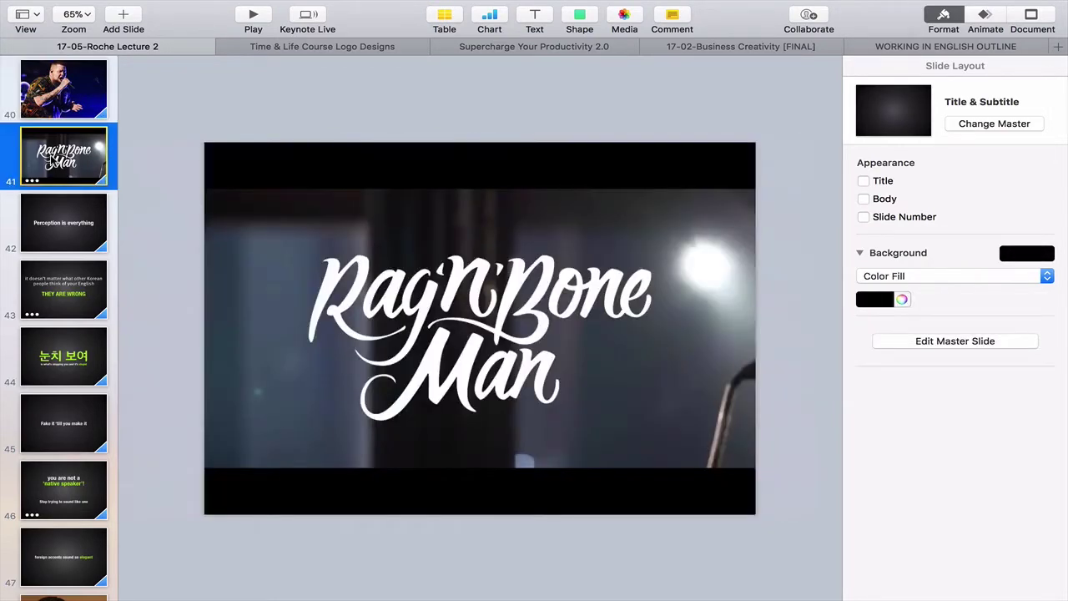
pyautogui.click(55, 102)
pyautogui.moveTo(462, 413); pyautogui.dragTo(494, 410)
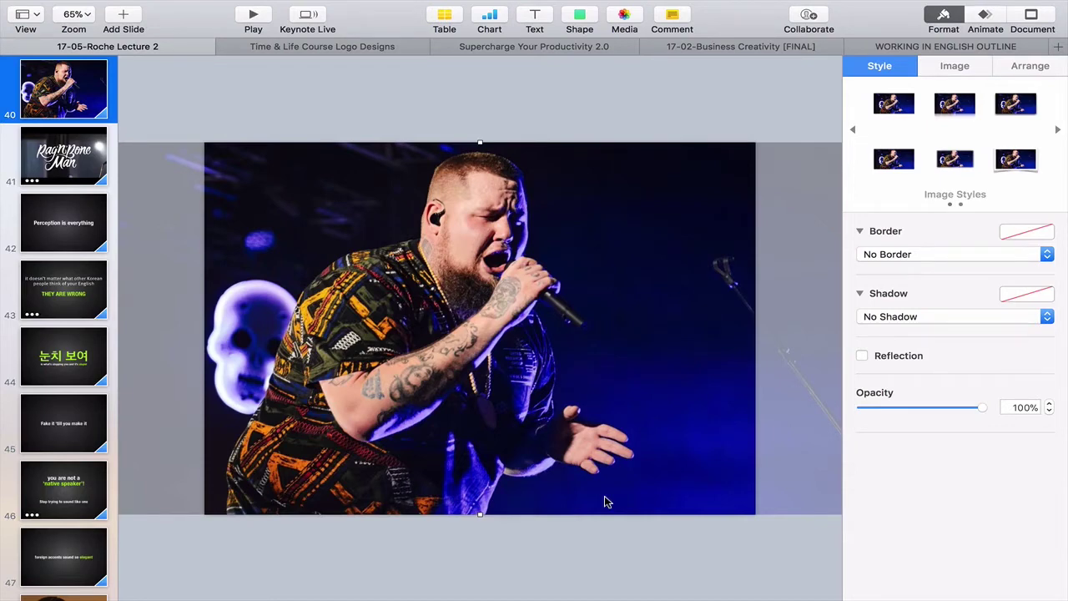
pyautogui.click(61, 167)
pyautogui.moveTo(434, 419); pyautogui.dragTo(412, 307)
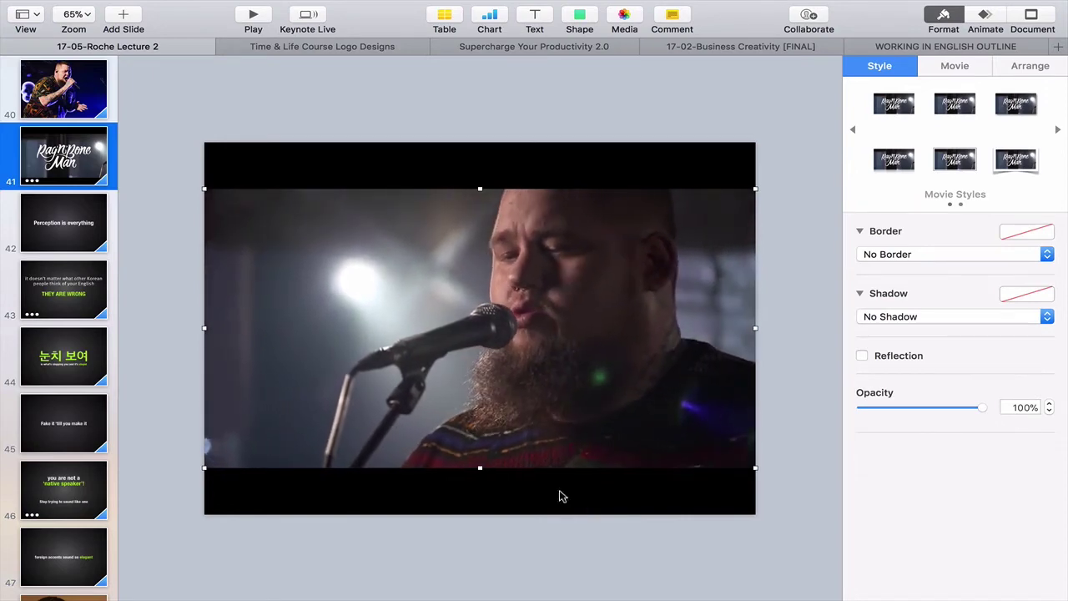
pyautogui.click(86, 248)
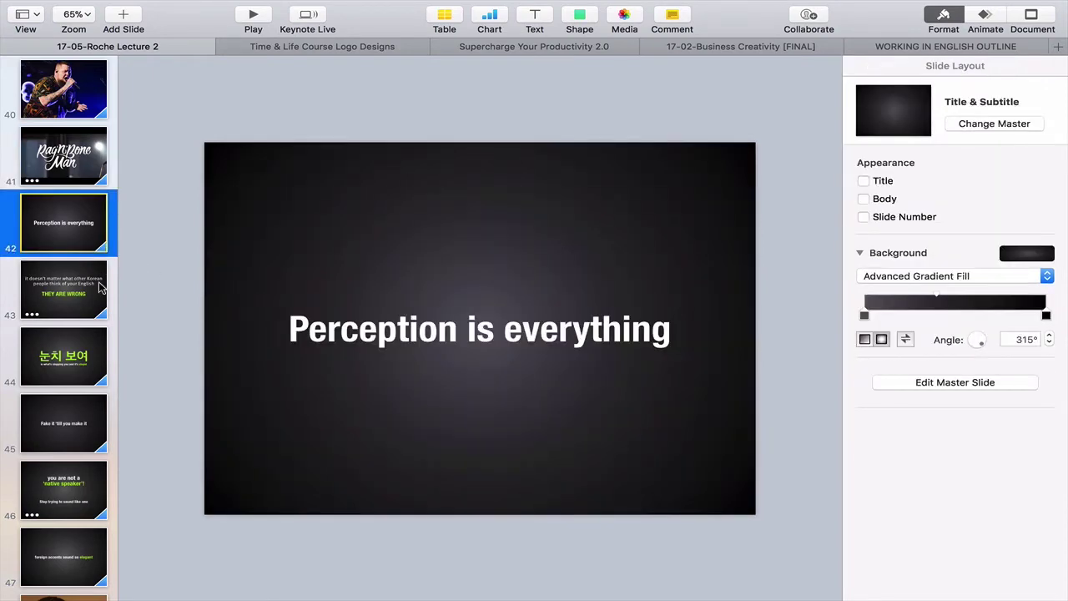
# Display slide 44, '눈치 보여 — is what's stopping you and it's stupid'
pyautogui.scroll(-2, 98, 288)
pyautogui.click(93, 302)
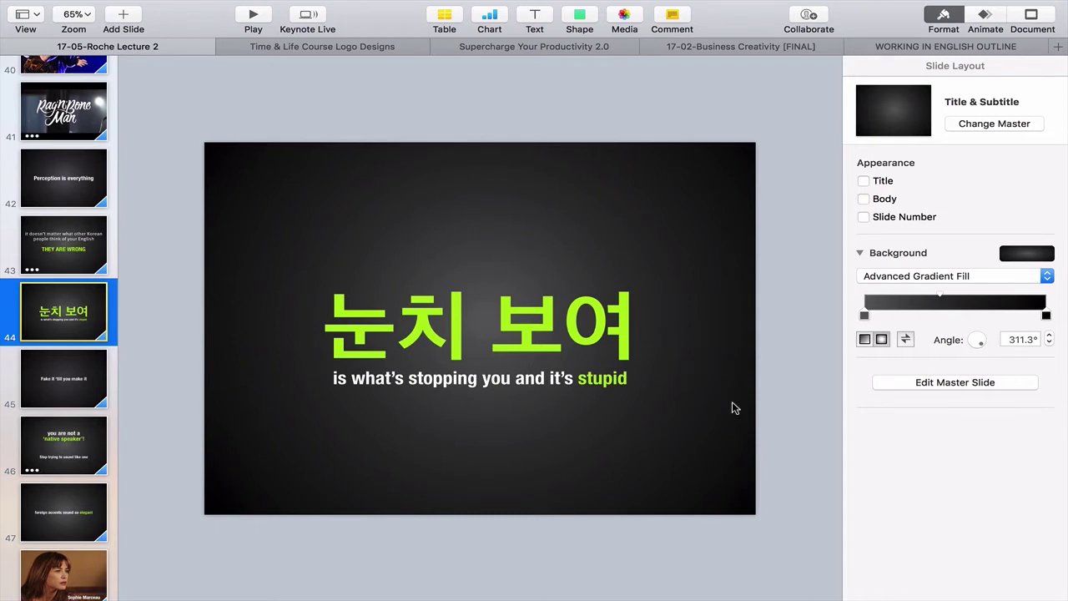
pyautogui.scroll(-10, 107, 410)
pyautogui.scroll(-3, 107, 416)
pyautogui.scroll(20, 108, 416)
pyautogui.scroll(2, 107, 410)
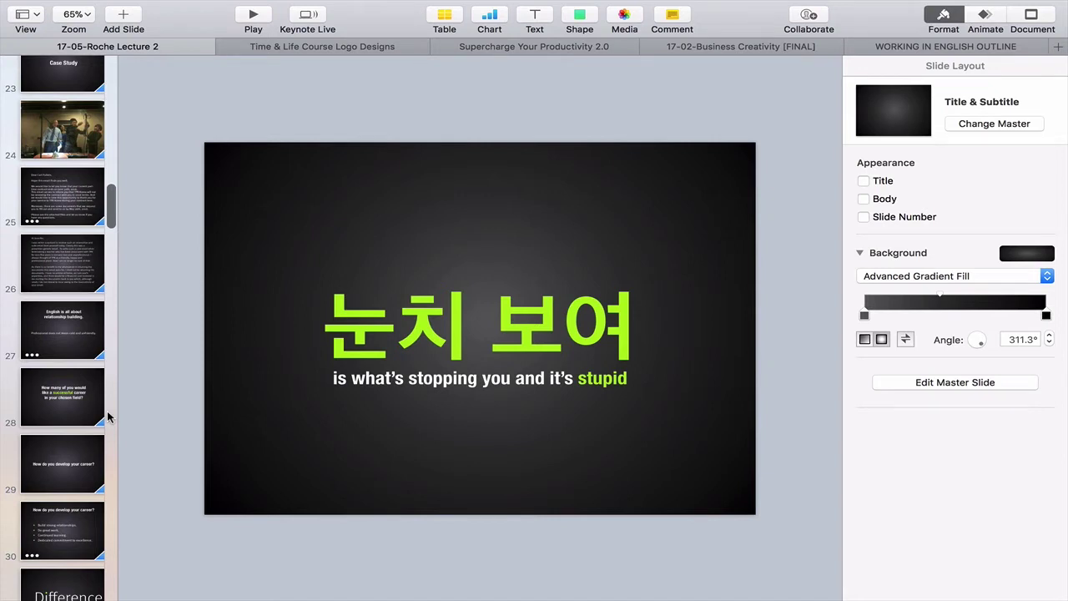
pyautogui.scroll(7, 95, 343)
pyautogui.scroll(3, 95, 343)
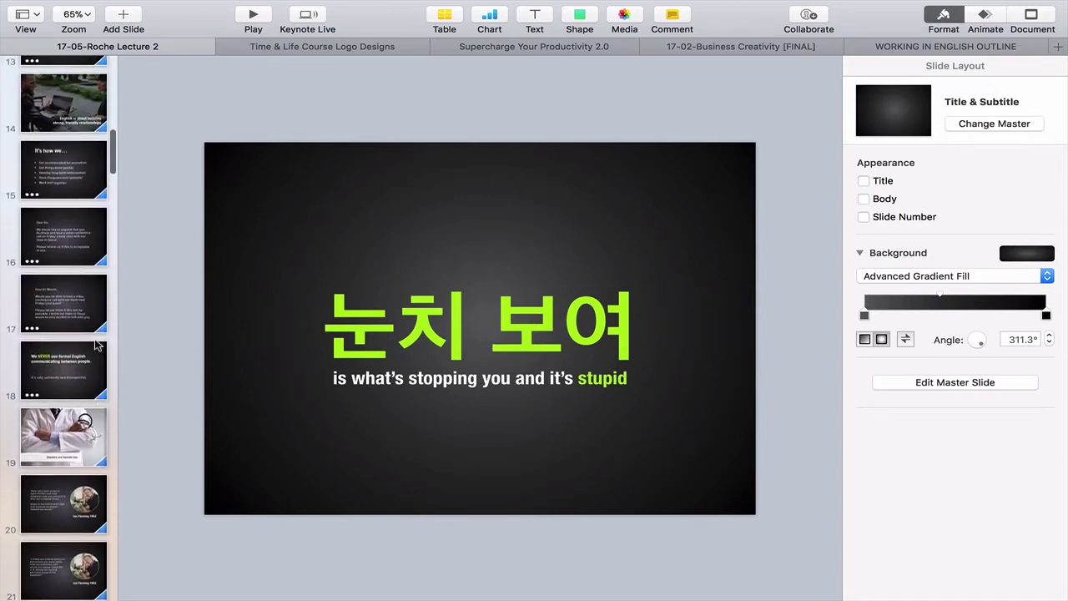
# In the Time & Life logo designs, zoom to fit and move slide 1's background photo up
pyautogui.click(338, 47)
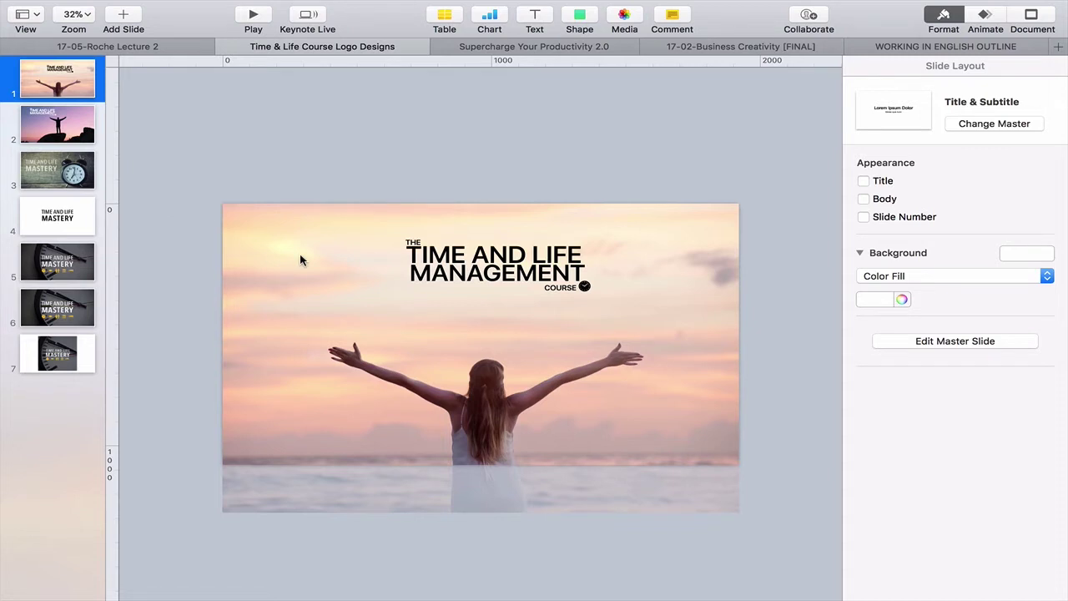
pyautogui.press('super+shift+0')
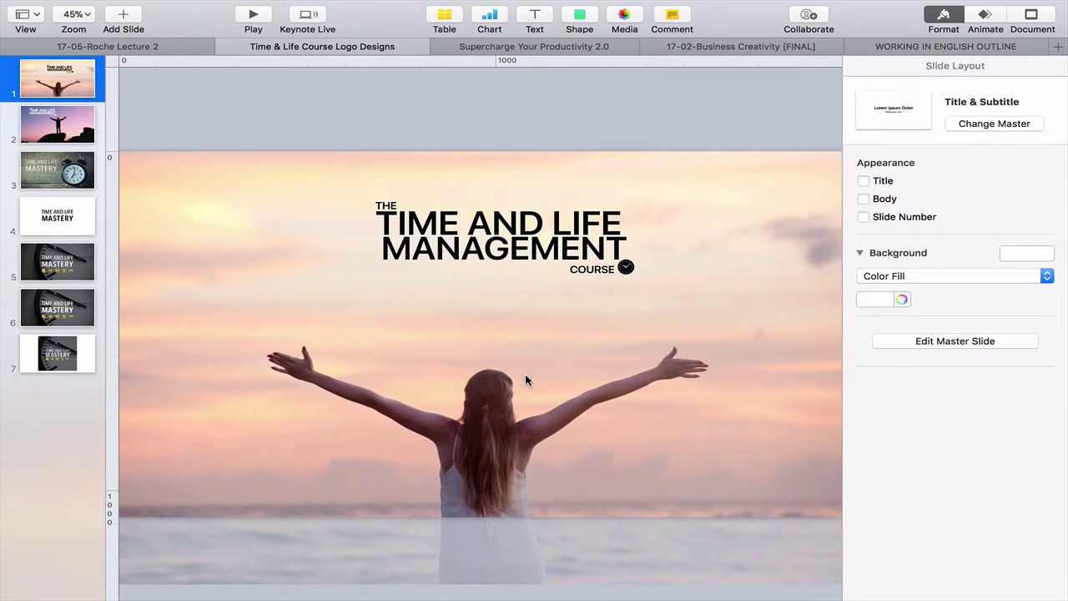
pyautogui.moveTo(517, 357); pyautogui.dragTo(505, 323)
pyautogui.click(573, 582)
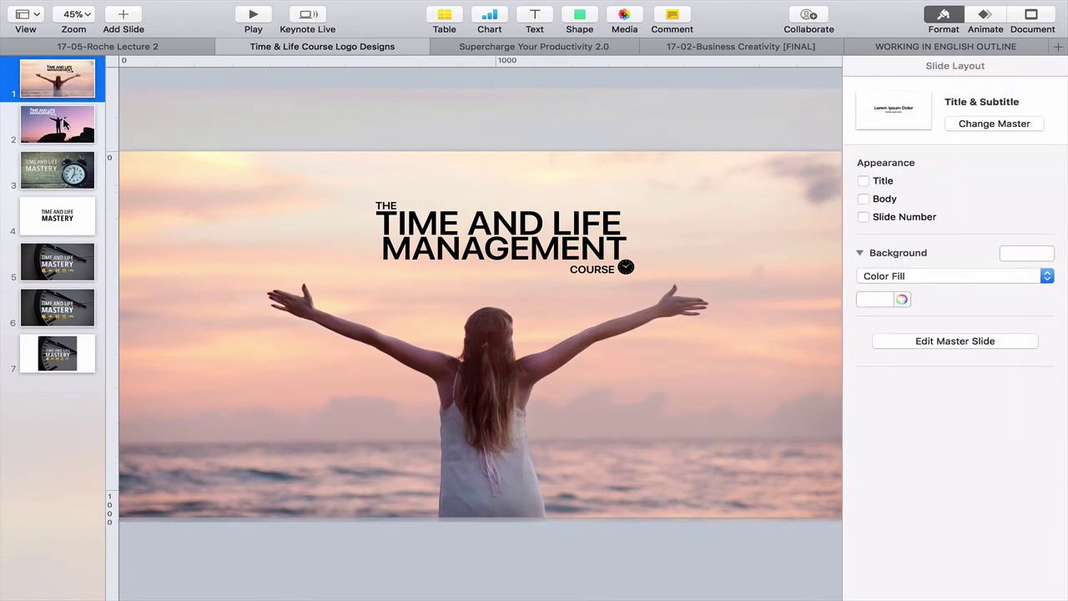
# Review slides 2–4 and inspect the MASTERY text on slide 4
pyautogui.click(65, 123)
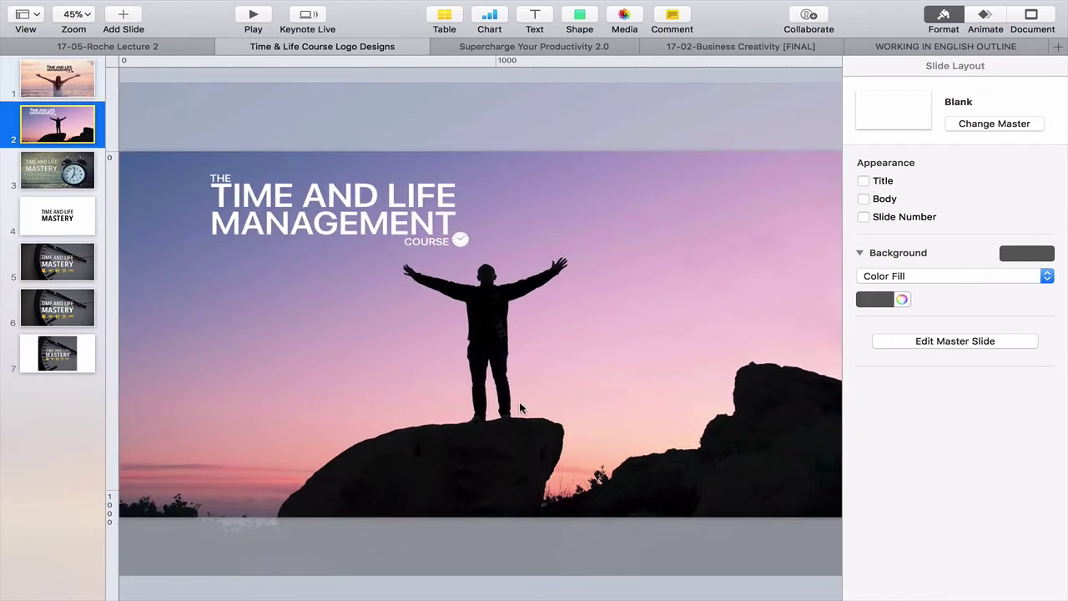
pyautogui.click(40, 182)
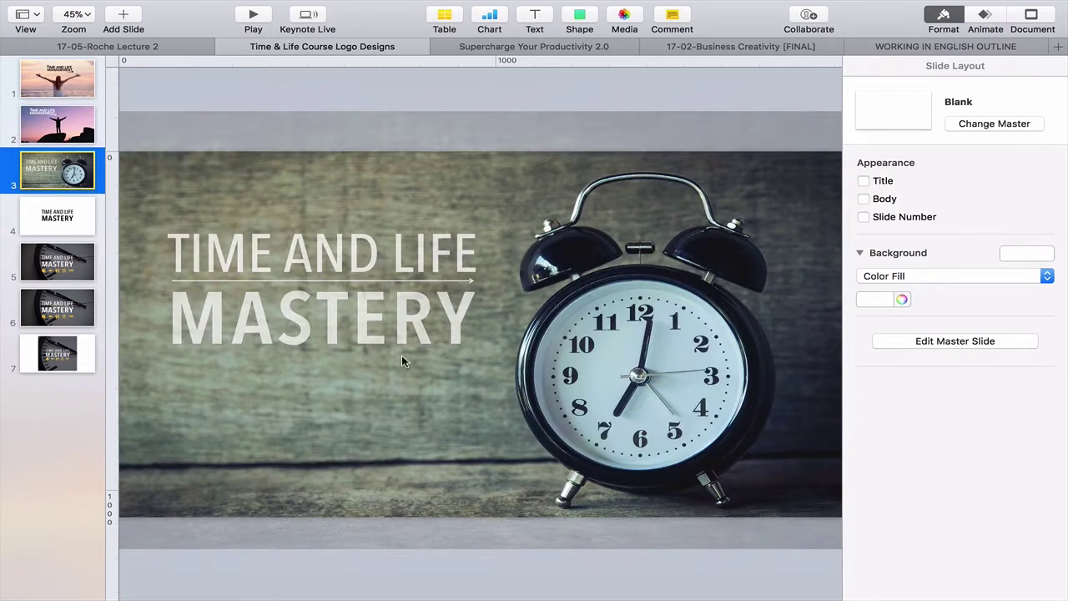
pyautogui.click(50, 232)
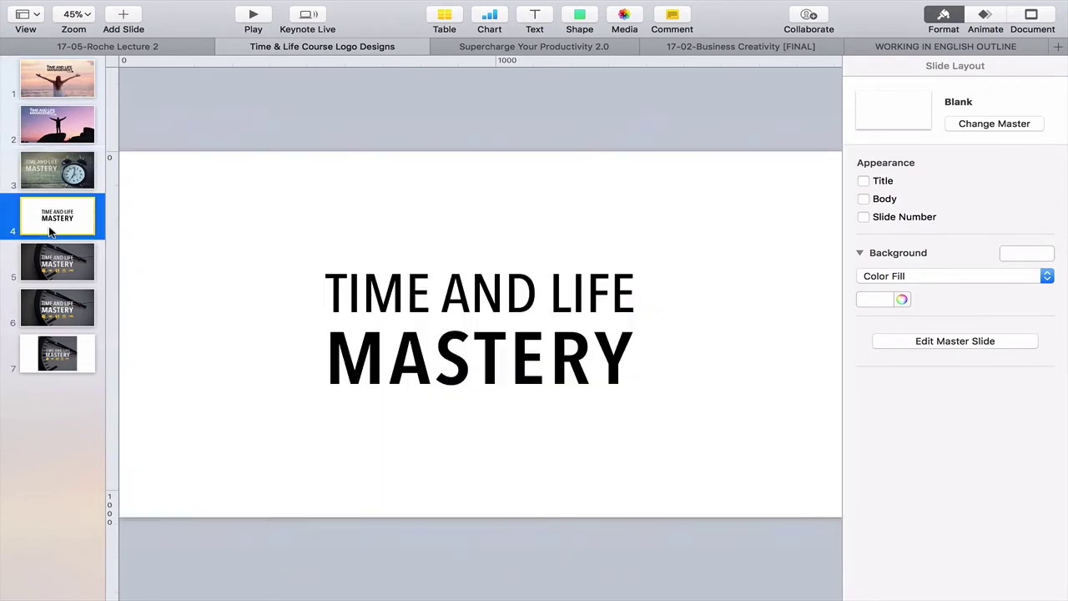
pyautogui.click(496, 310)
pyautogui.doubleClick(496, 311)
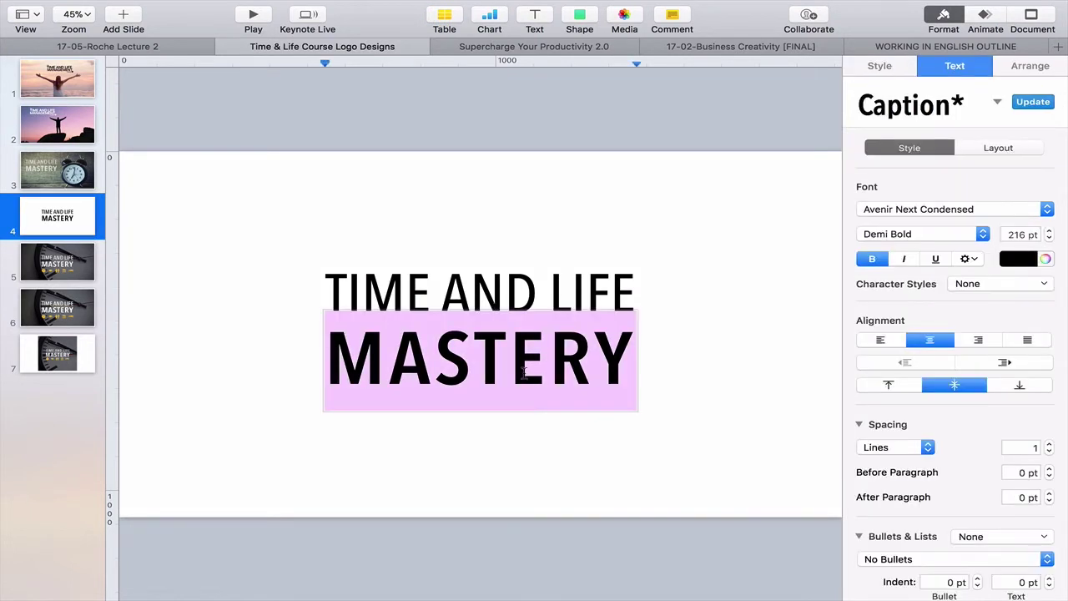
pyautogui.click(524, 373)
pyautogui.click(584, 374)
pyautogui.click(536, 431)
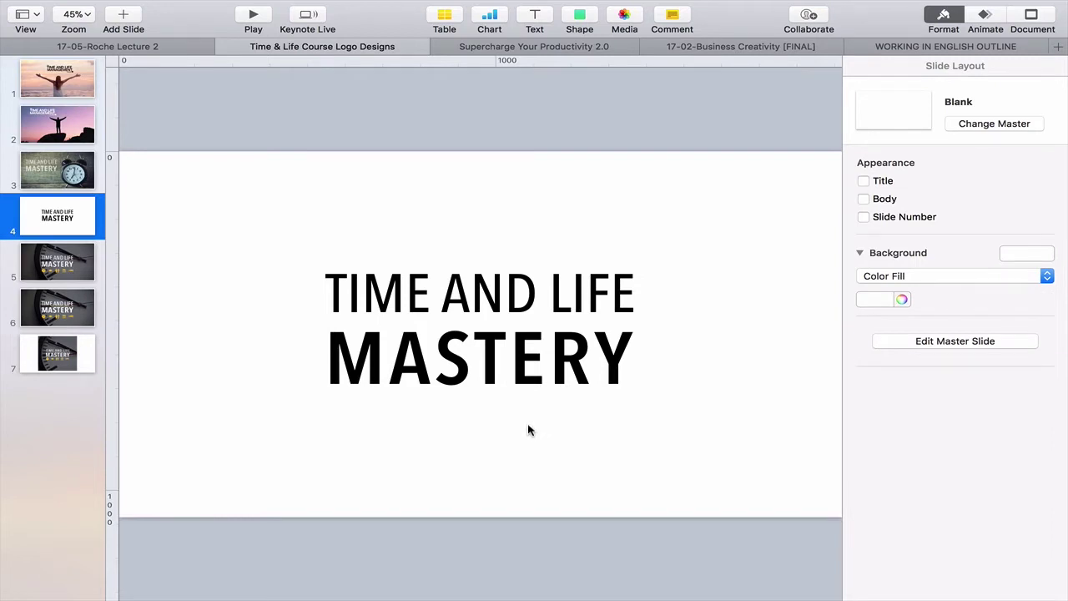
# Nudge slide 5's yellow icon row, view slide 6, then go to Supercharge Your Productivity 2.0
pyautogui.click(73, 276)
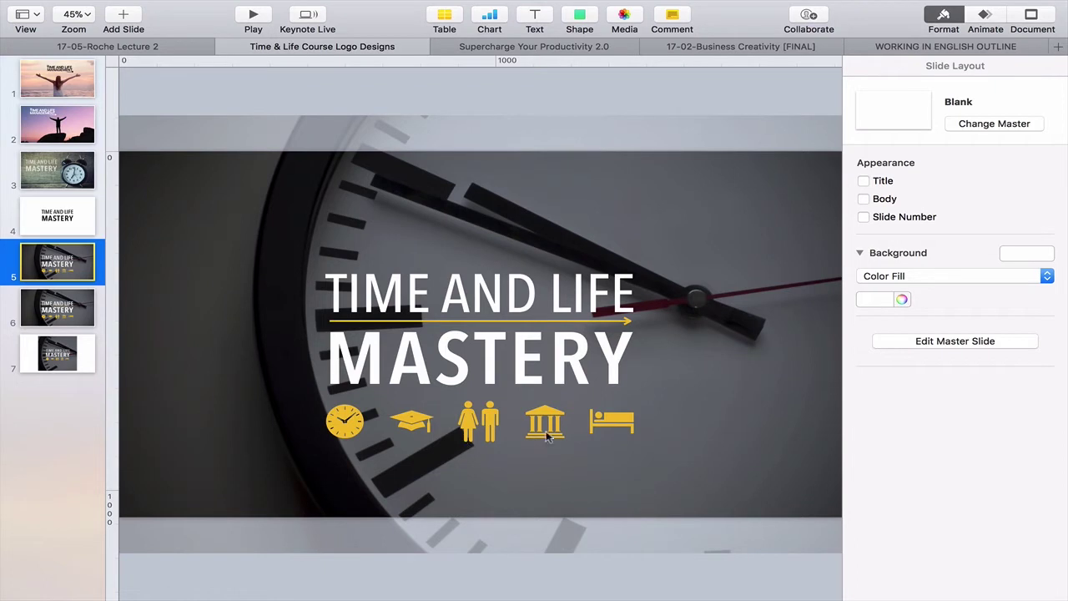
pyautogui.click(605, 423)
pyautogui.moveTo(583, 447); pyautogui.dragTo(548, 424)
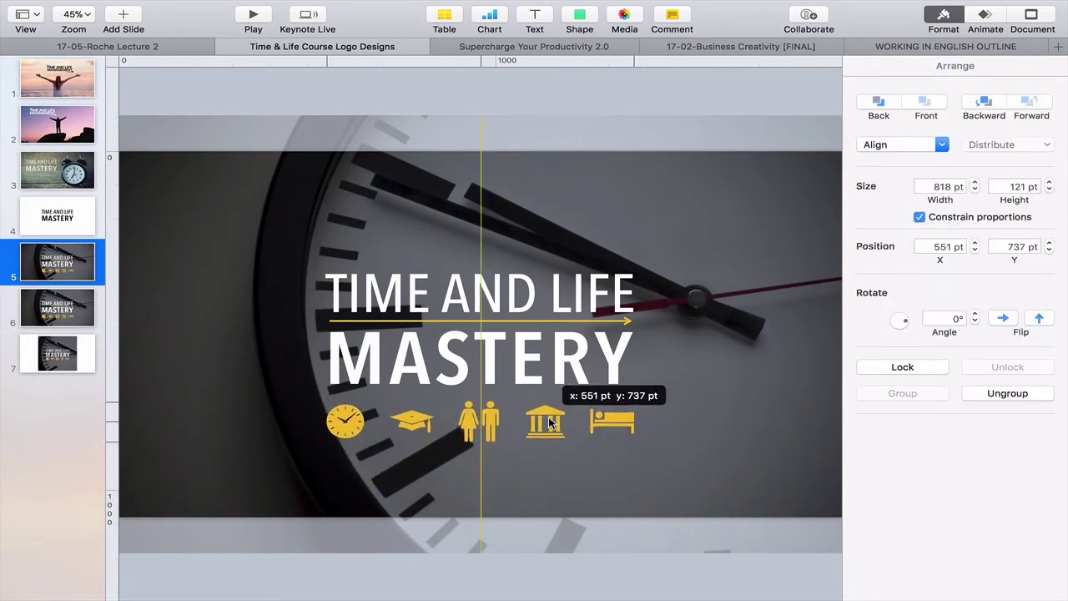
pyautogui.click(717, 388)
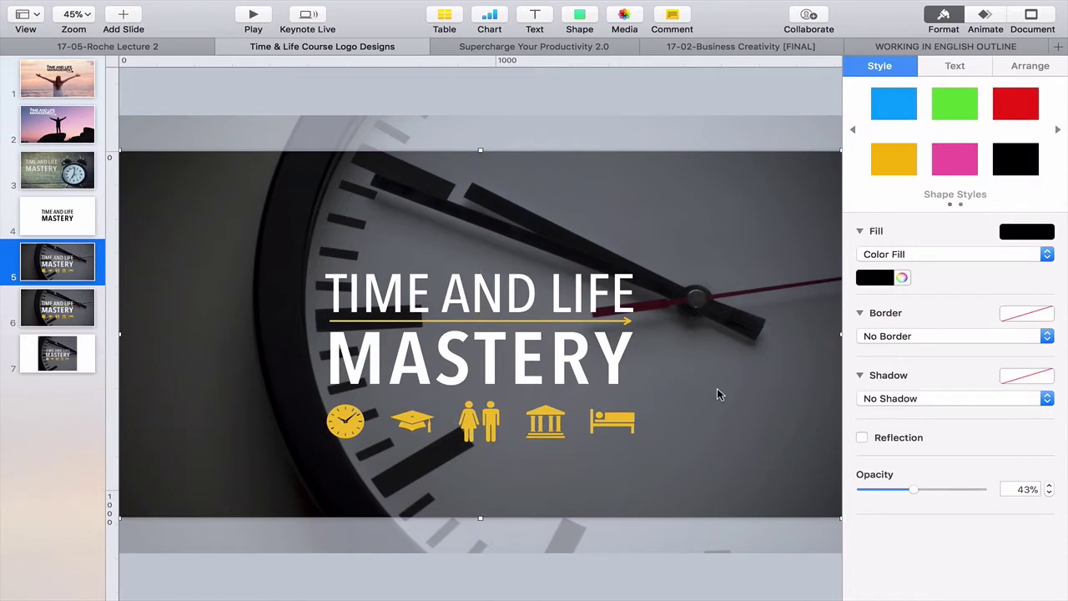
pyautogui.click(81, 307)
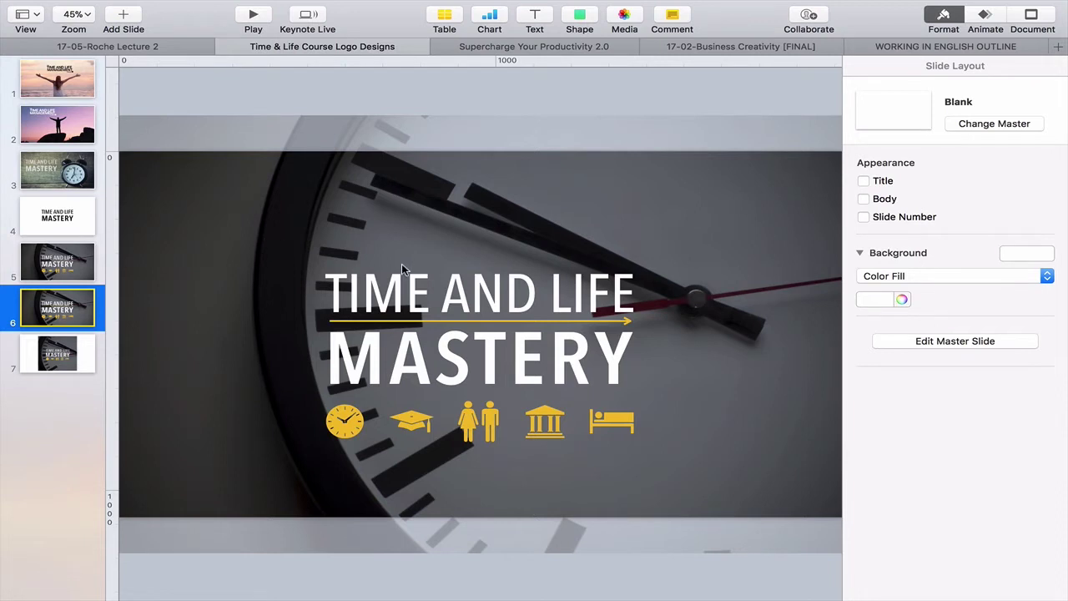
pyautogui.press('super+shift+comma')
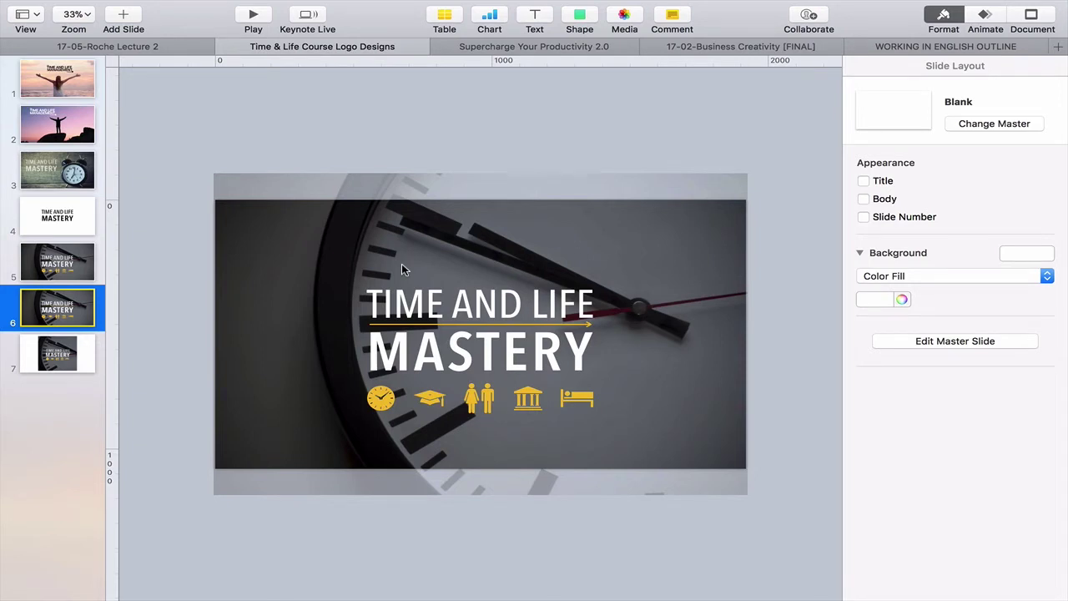
pyautogui.click(554, 45)
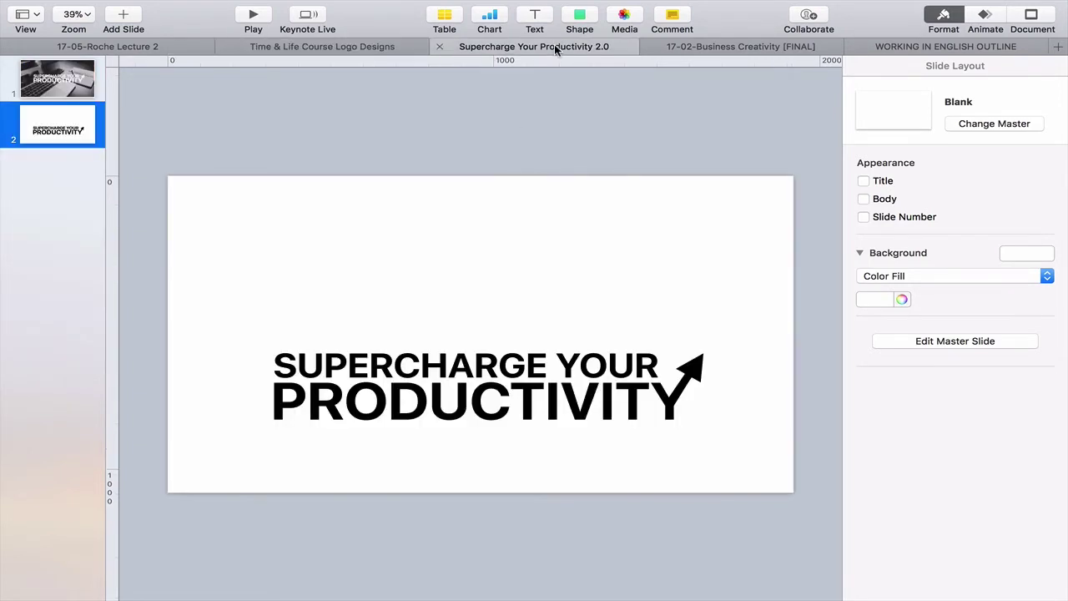
# Remove the alignment guide and move slide 2's title graphic higher and left
pyautogui.click(54, 85)
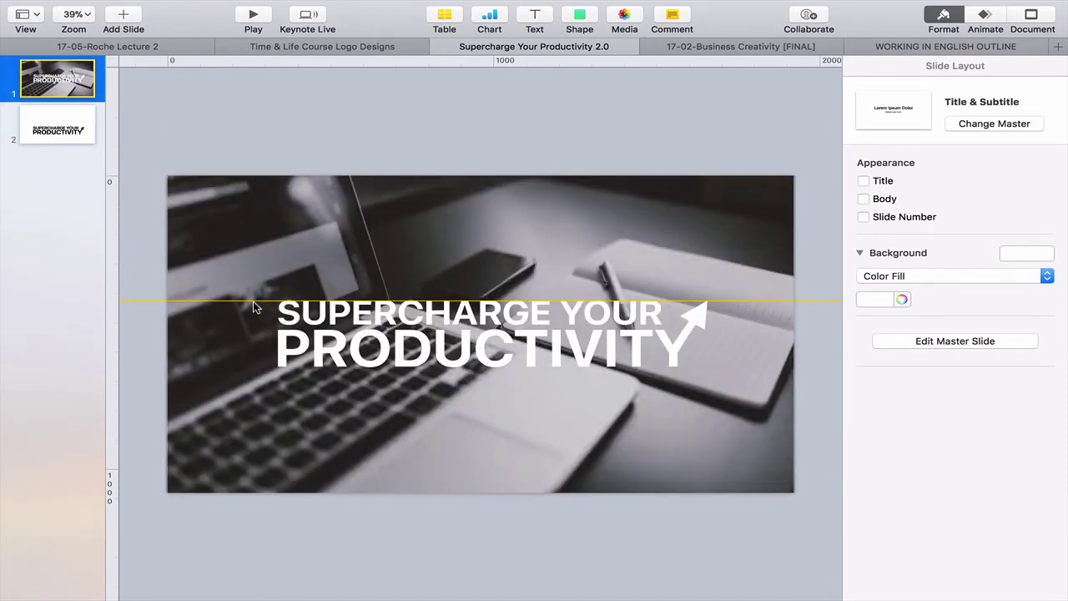
pyautogui.moveTo(256, 307); pyautogui.dragTo(362, 90)
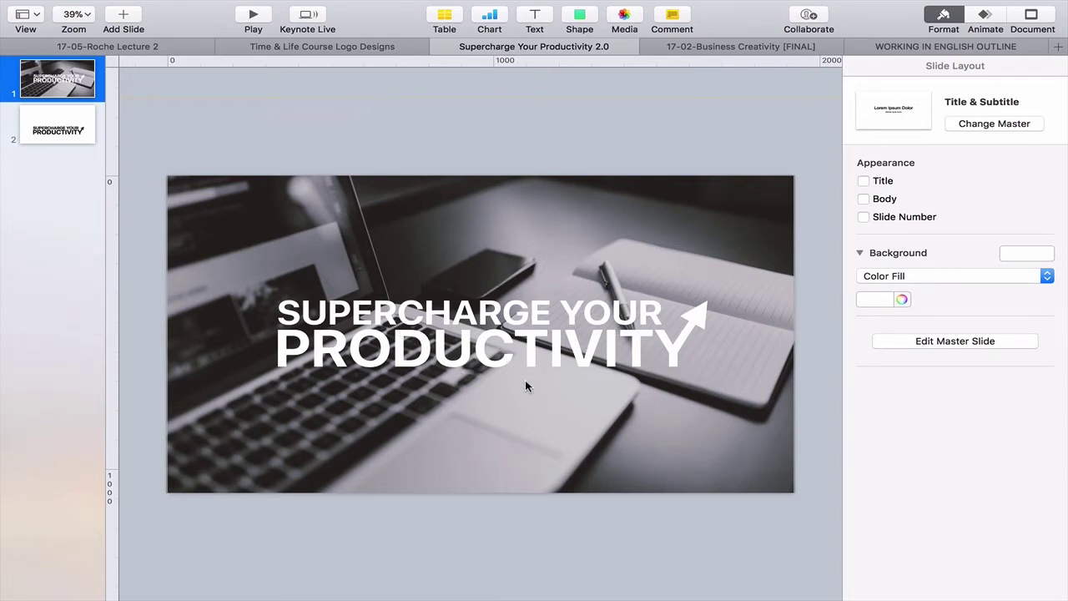
pyautogui.click(55, 129)
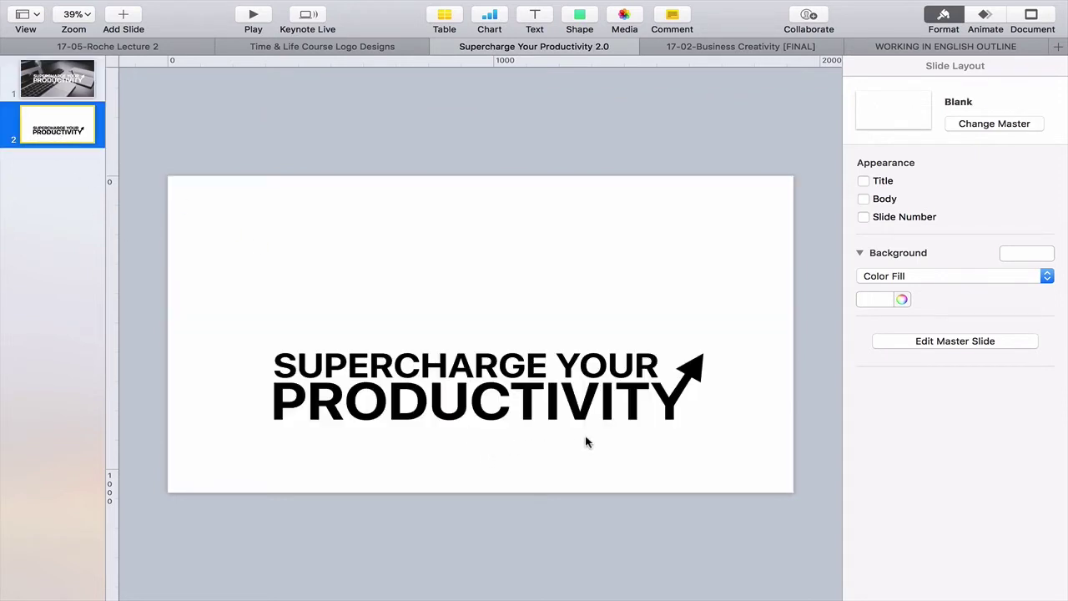
pyautogui.click(582, 408)
pyautogui.moveTo(582, 408); pyautogui.dragTo(566, 374)
# Ungroup the title into text and arrow, undo the piece moves, and open Business Creativity
pyautogui.moveTo(291, 5)
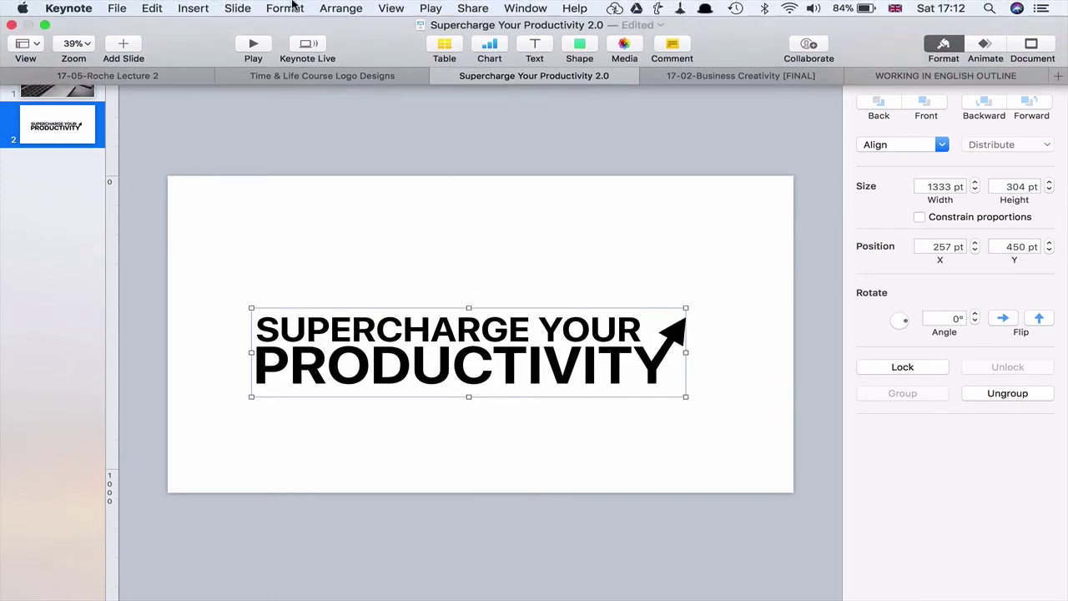
pyautogui.click(327, 7)
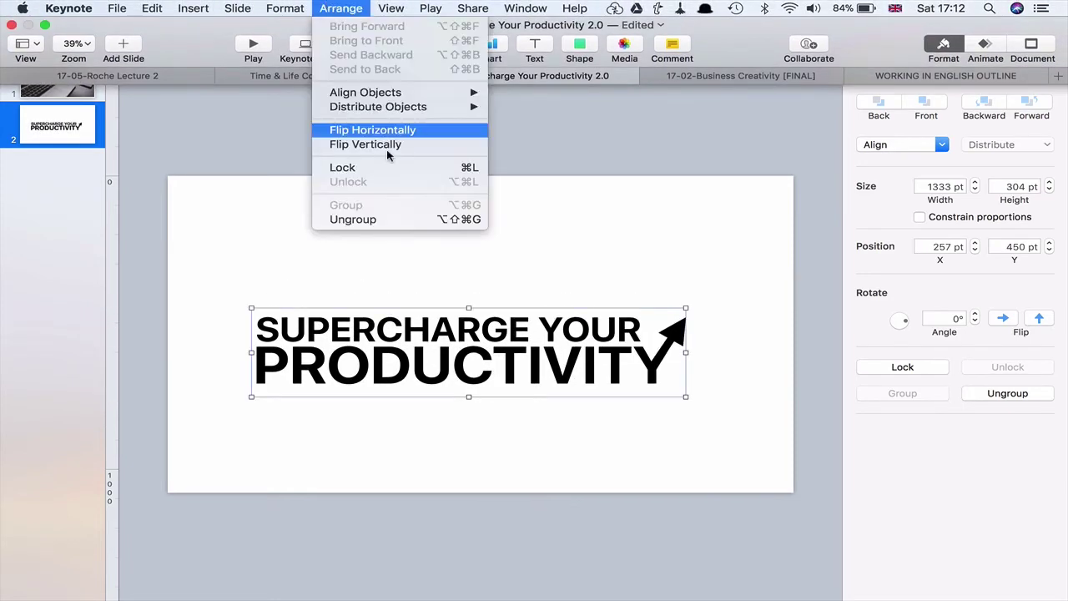
pyautogui.click(406, 217)
pyautogui.click(566, 483)
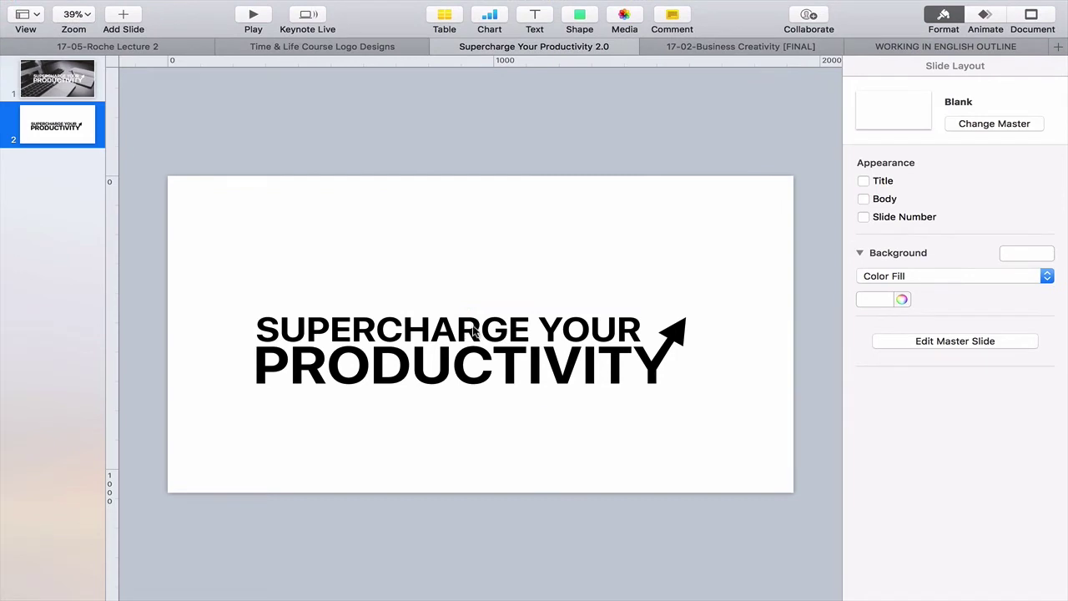
pyautogui.moveTo(467, 330); pyautogui.dragTo(489, 267)
pyautogui.moveTo(557, 365); pyautogui.dragTo(501, 423)
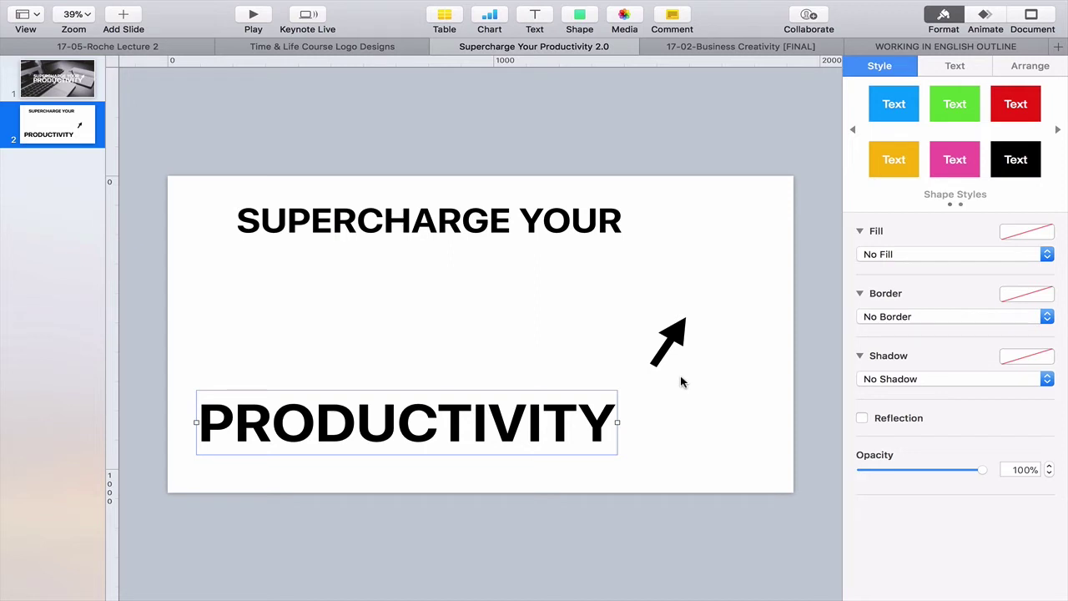
pyautogui.press('super+z')
pyautogui.press('super+z')
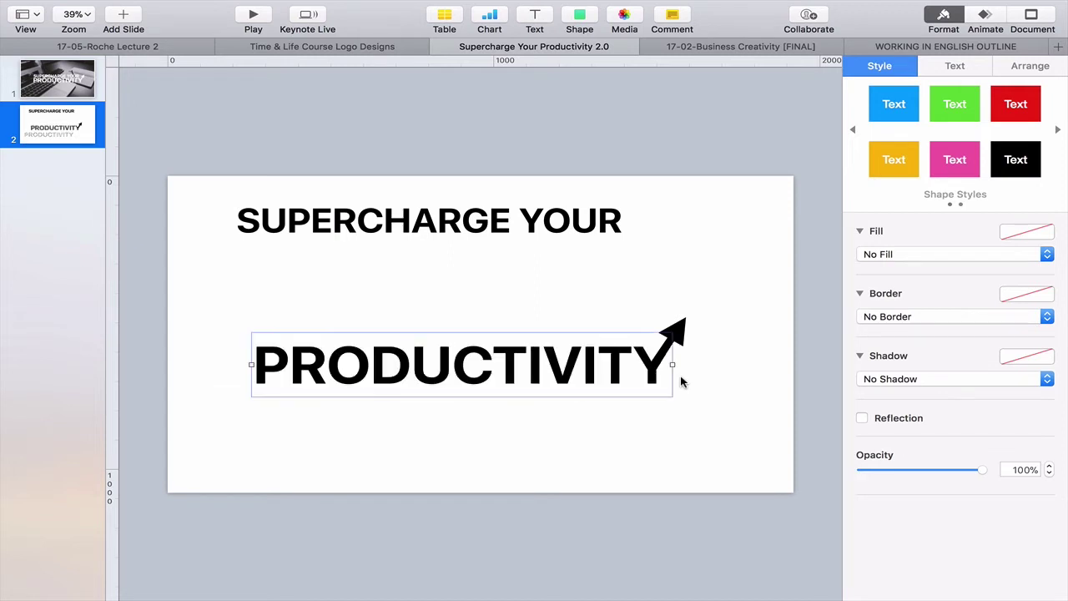
pyautogui.click(721, 409)
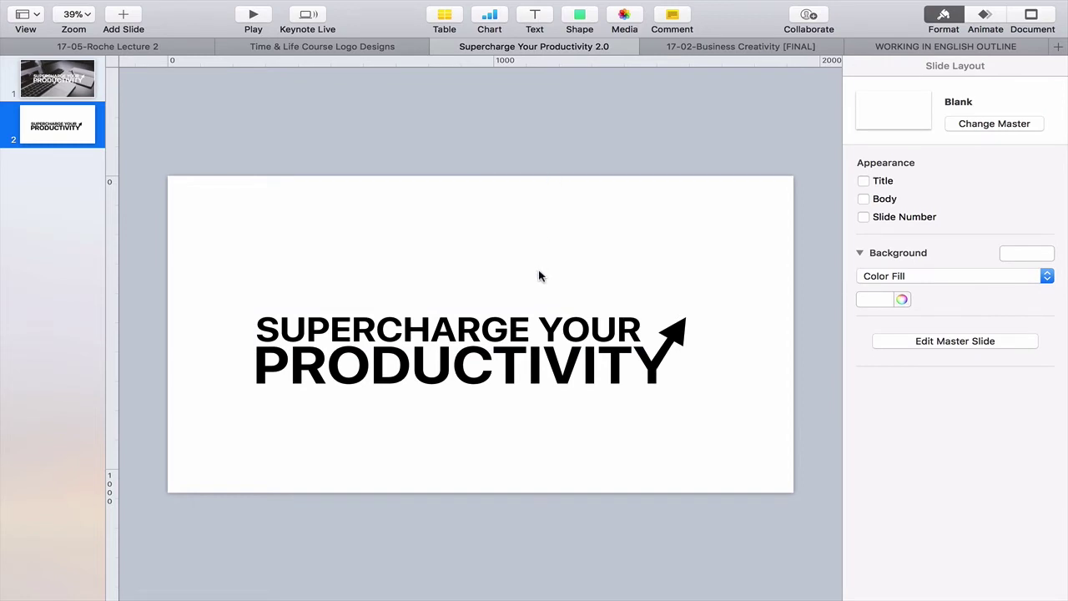
pyautogui.click(744, 44)
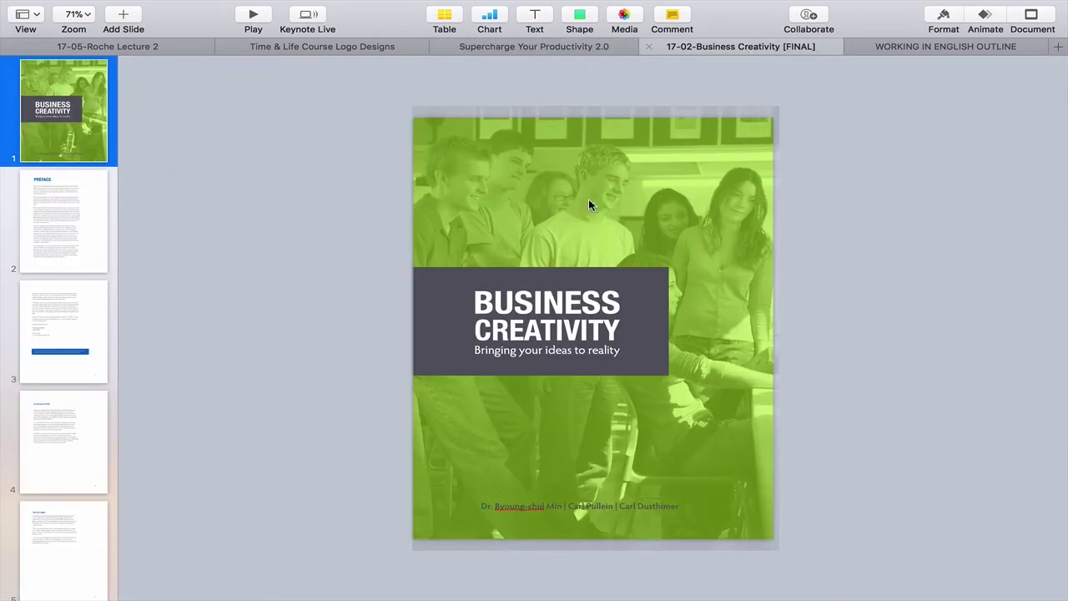
# Browse the book's opening pages: cover, preface, page 3 and the author bio
pyautogui.click(72, 243)
pyautogui.click(83, 311)
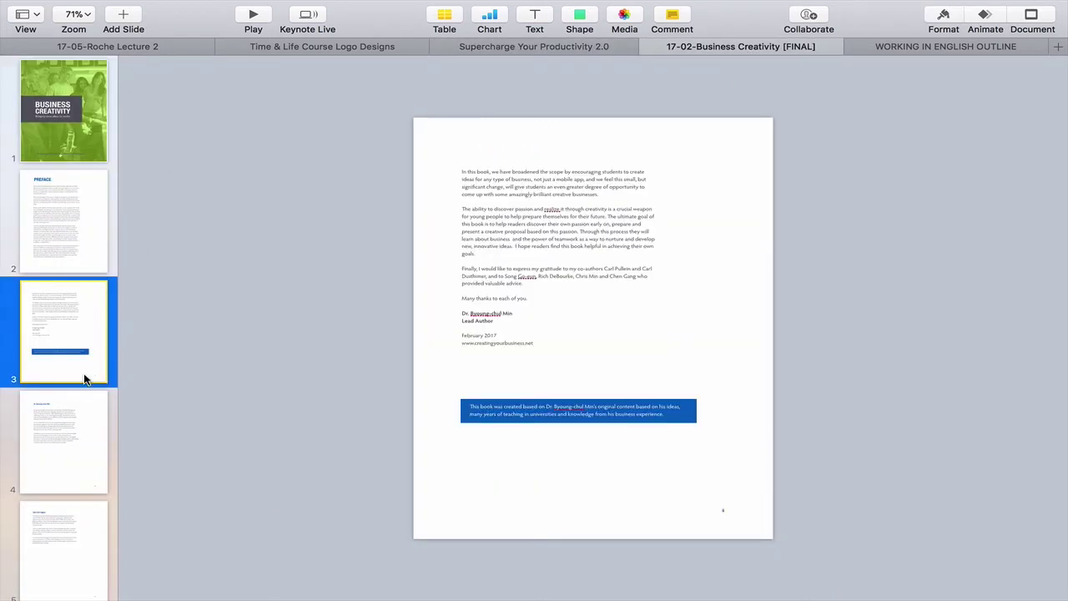
pyautogui.click(86, 424)
pyautogui.scroll(-2, 88, 427)
pyautogui.scroll(2, 88, 428)
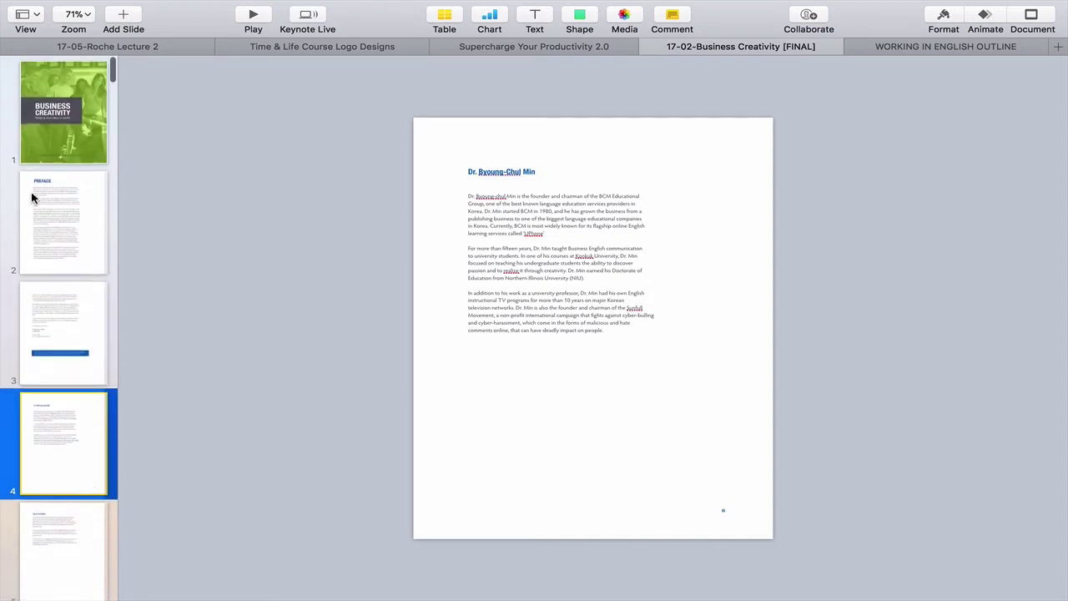
pyautogui.click(35, 127)
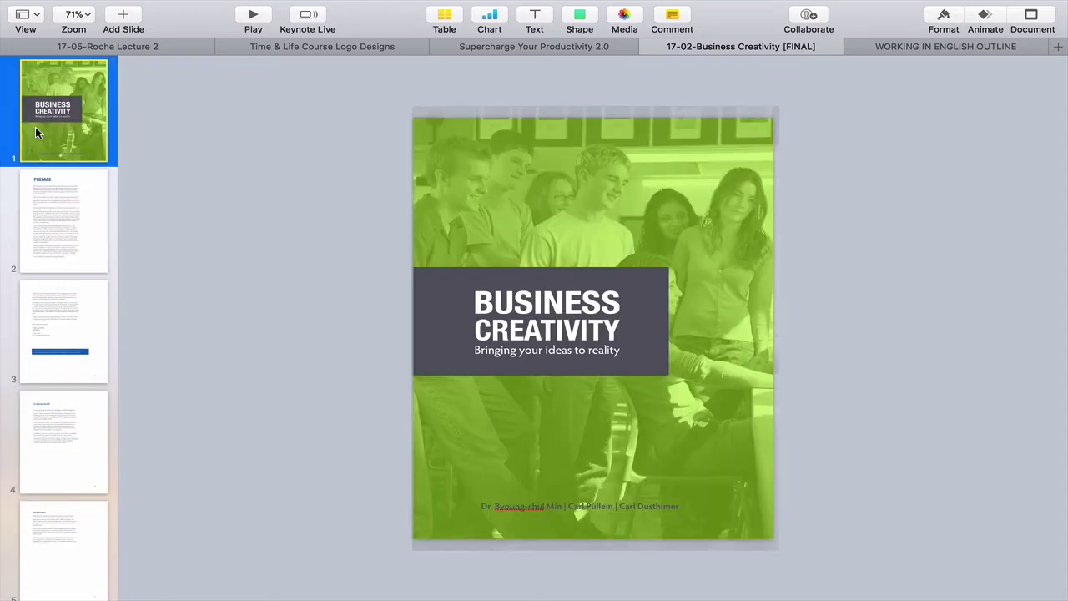
pyautogui.click(84, 202)
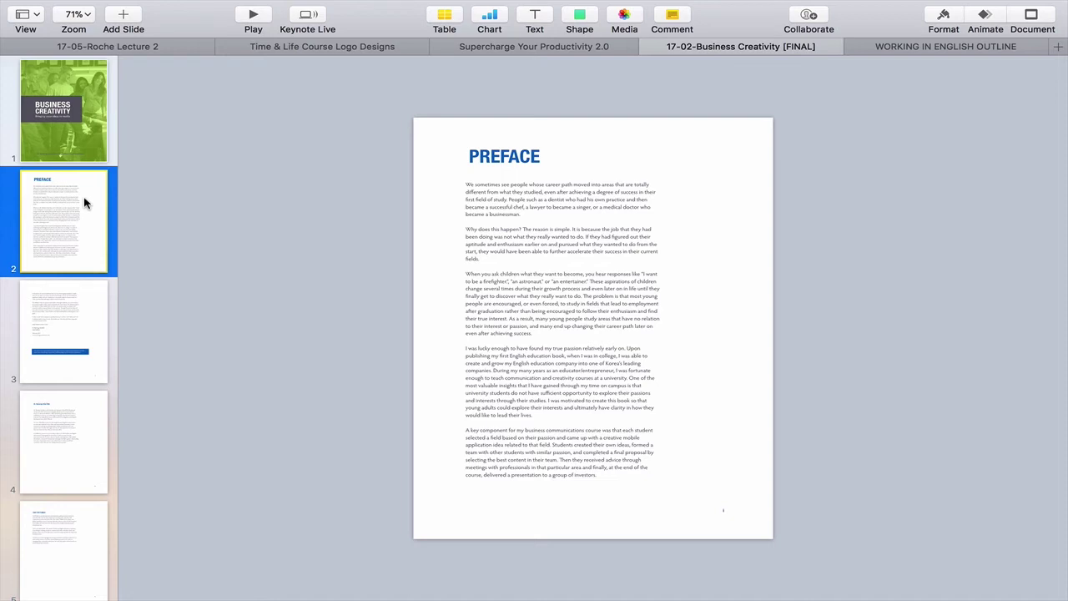
pyautogui.click(83, 369)
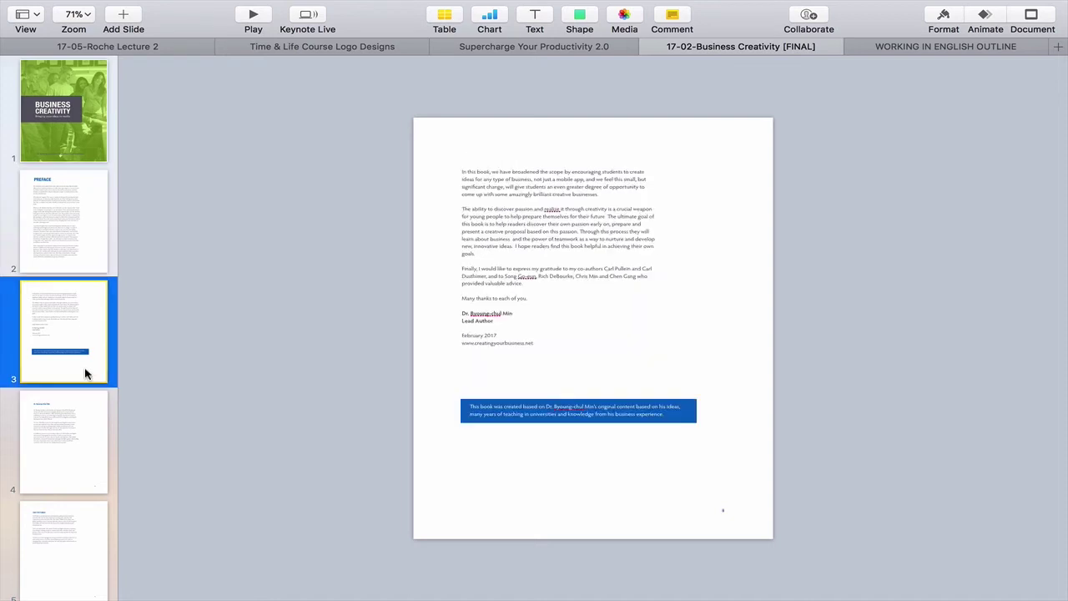
pyautogui.click(83, 429)
pyautogui.scroll(-2, 84, 429)
pyautogui.scroll(-10, 84, 429)
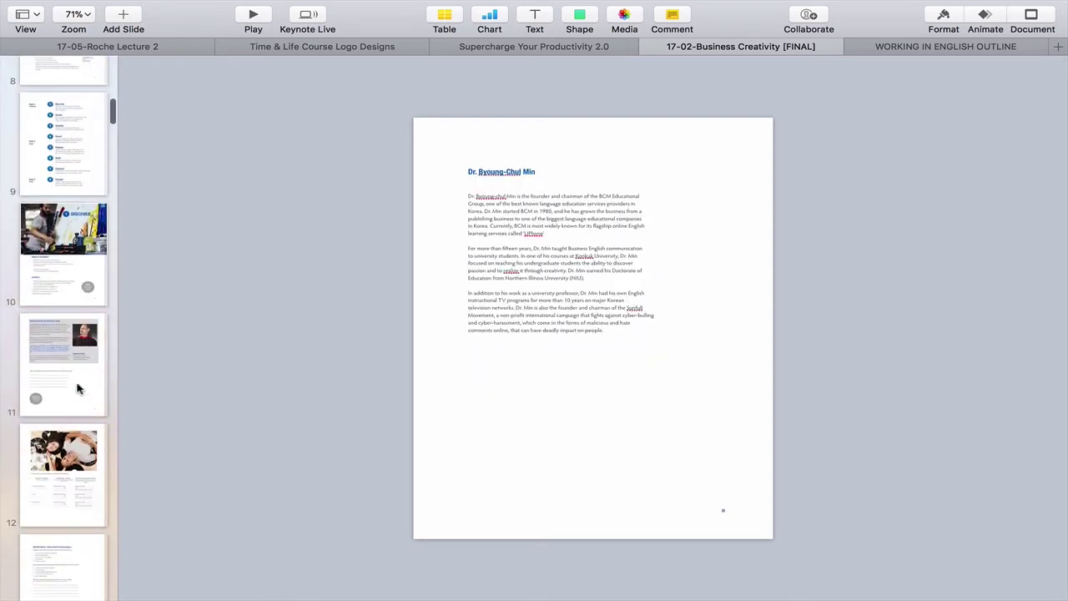
# Move page 13's ENGLISH SKILLS text block to x 72 pt, y 64 pt
pyautogui.click(59, 195)
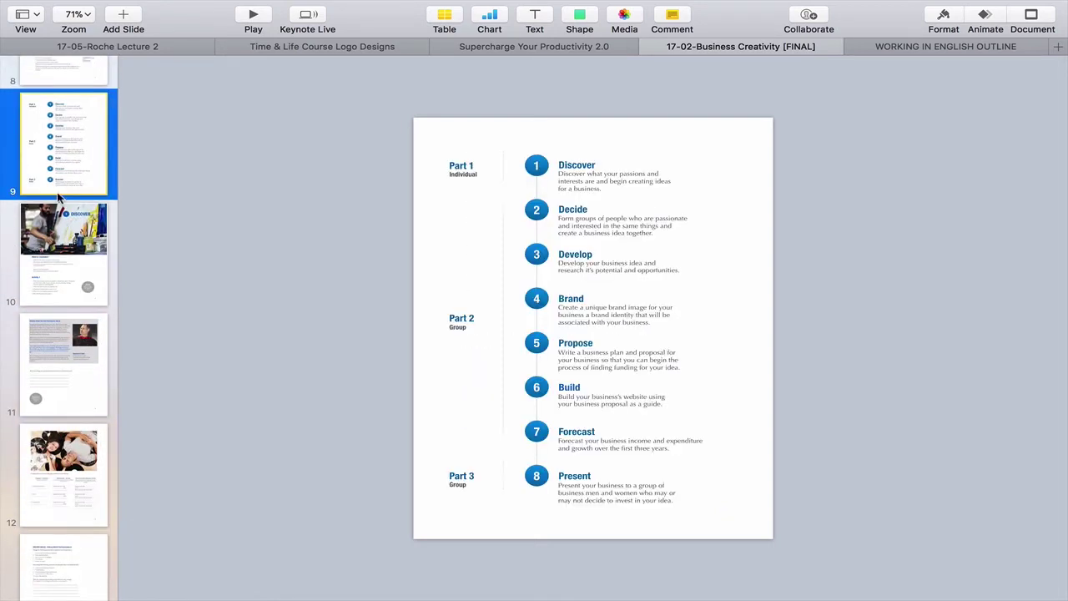
pyautogui.click(67, 251)
pyautogui.click(75, 356)
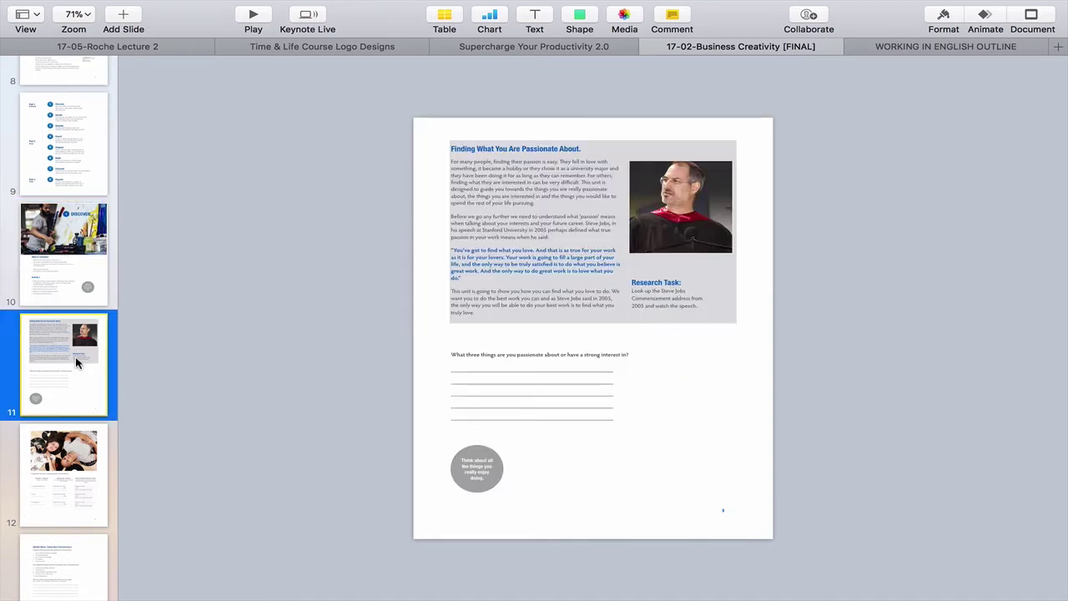
pyautogui.click(85, 453)
pyautogui.click(66, 555)
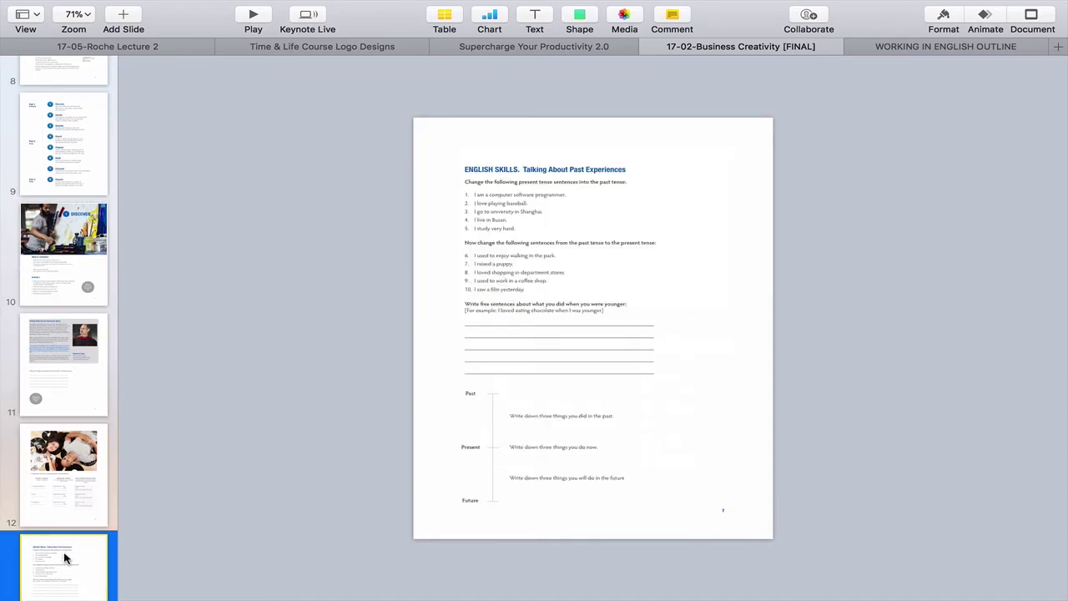
pyautogui.moveTo(652, 269); pyautogui.dragTo(491, 260)
pyautogui.click(674, 252)
# Jump to the last pages and open page 99, the UNIT 8 REVIEW worksheet
pyautogui.scroll(-20, 1, 347)
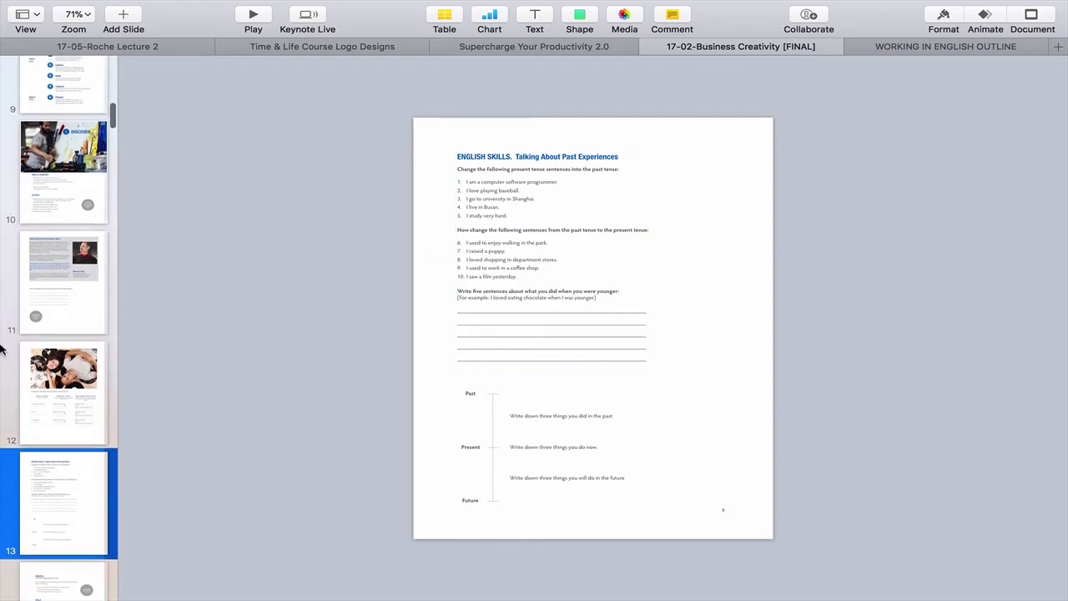
pyautogui.scroll(-15, 2, 349)
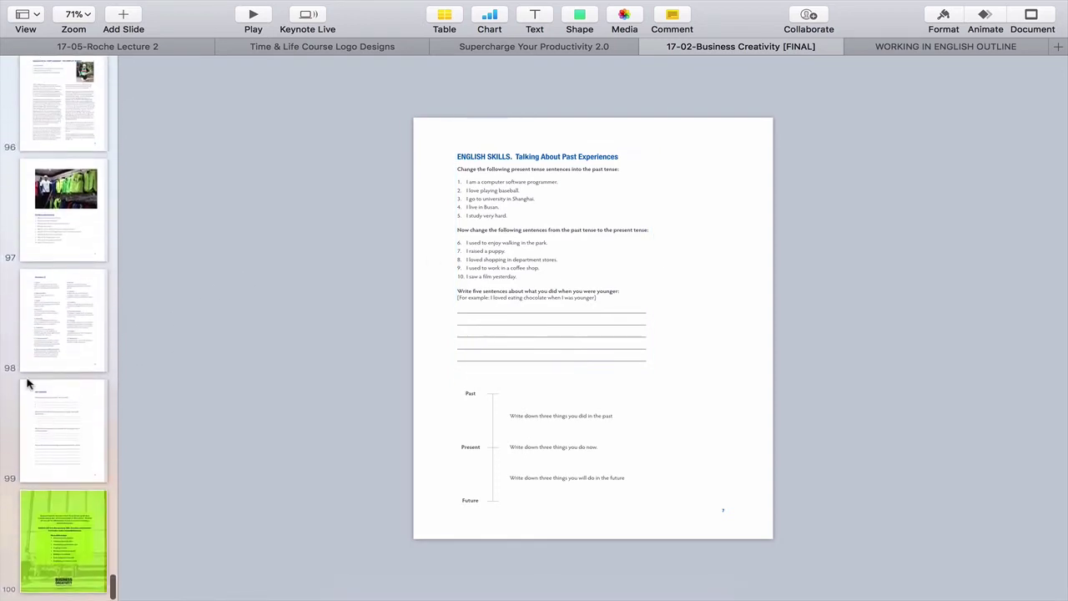
pyautogui.click(84, 522)
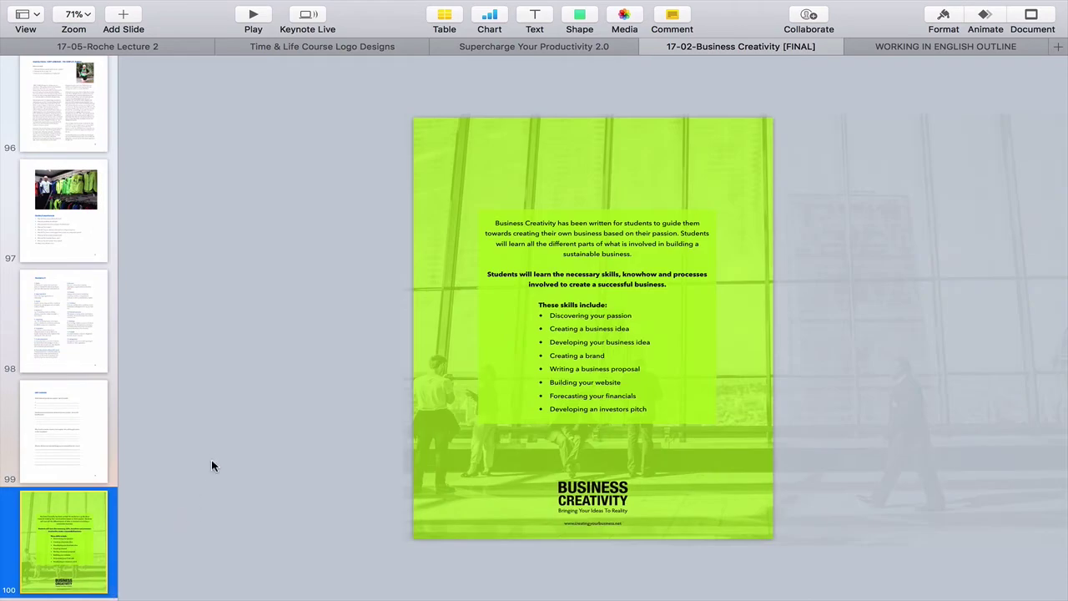
pyautogui.click(95, 318)
pyautogui.click(75, 405)
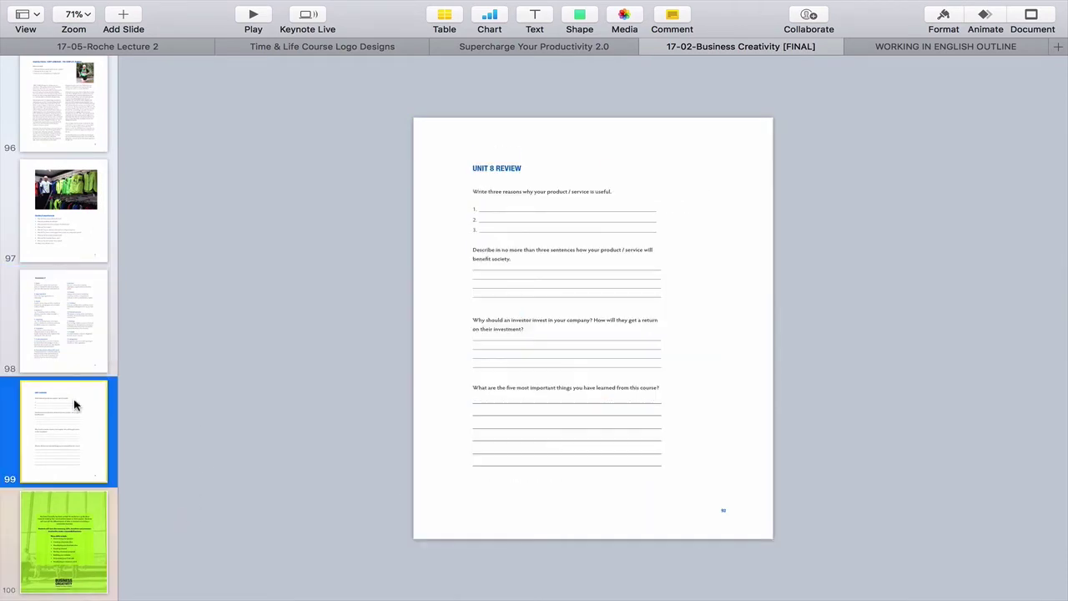
pyautogui.scroll(10, 75, 406)
pyautogui.scroll(20, 75, 405)
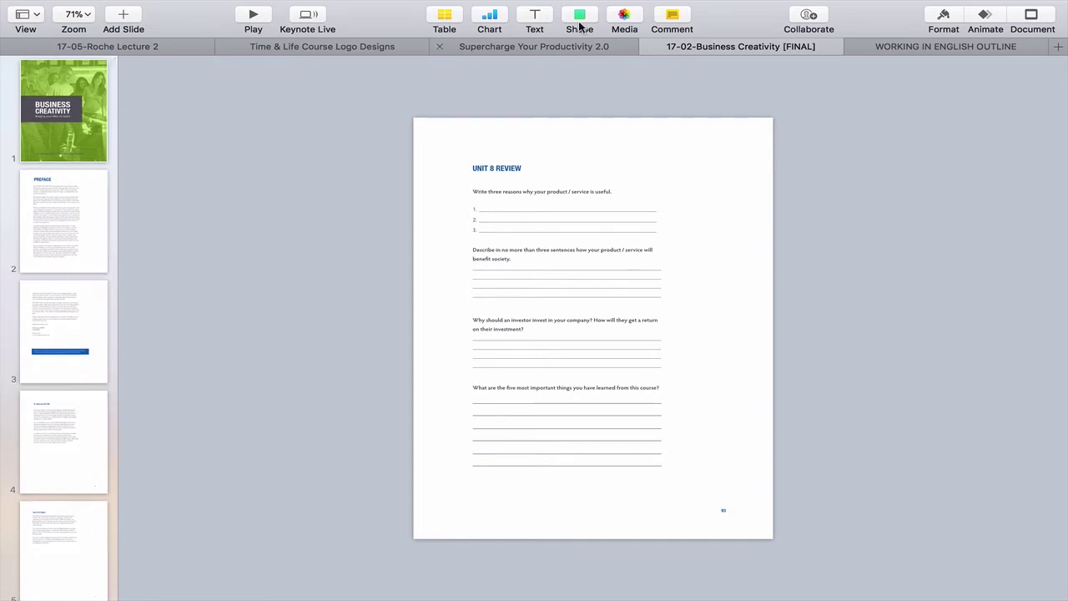
# Switch to the Working in English outline and view slides 2 through 6
pyautogui.click(983, 47)
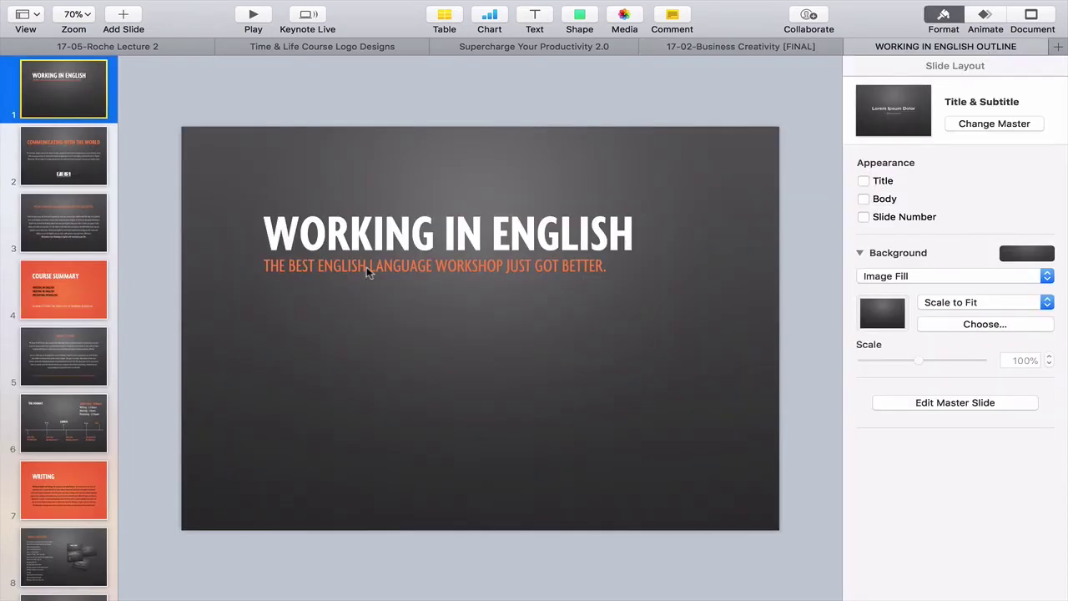
pyautogui.click(56, 151)
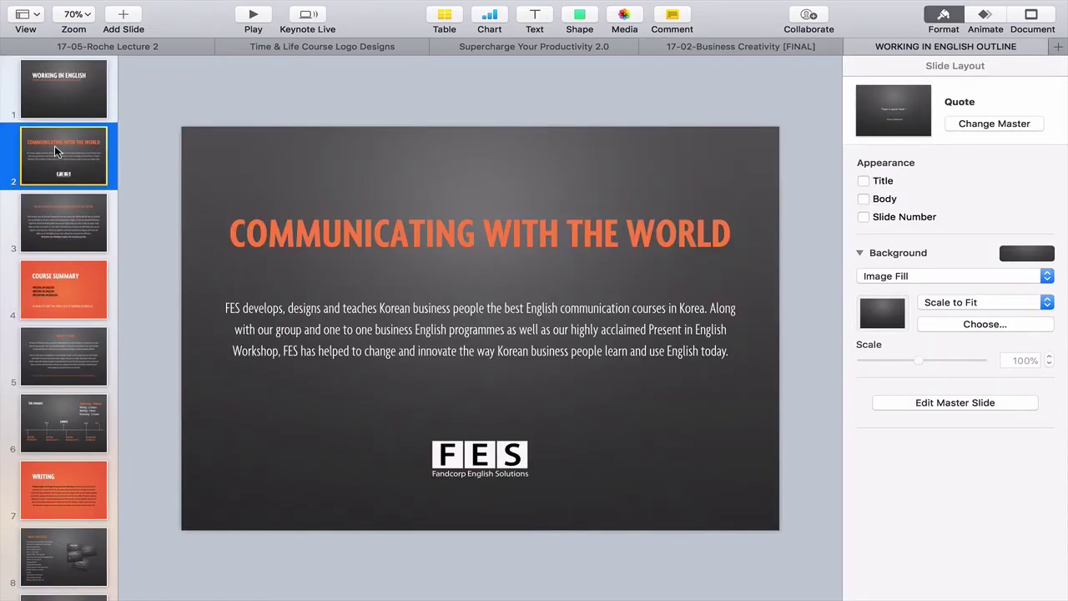
pyautogui.click(64, 210)
pyautogui.click(77, 281)
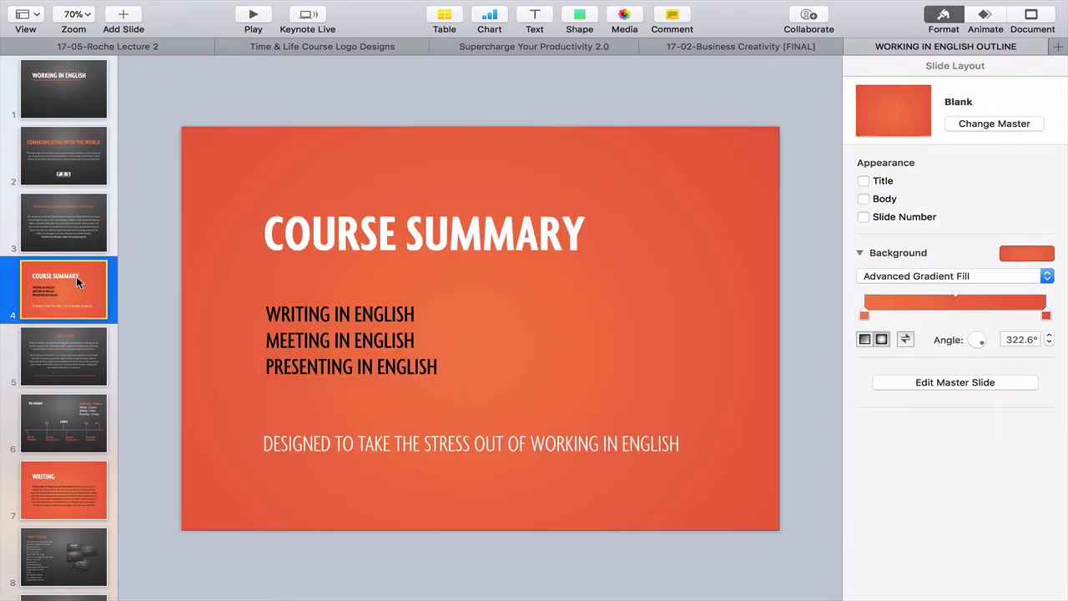
pyautogui.click(78, 348)
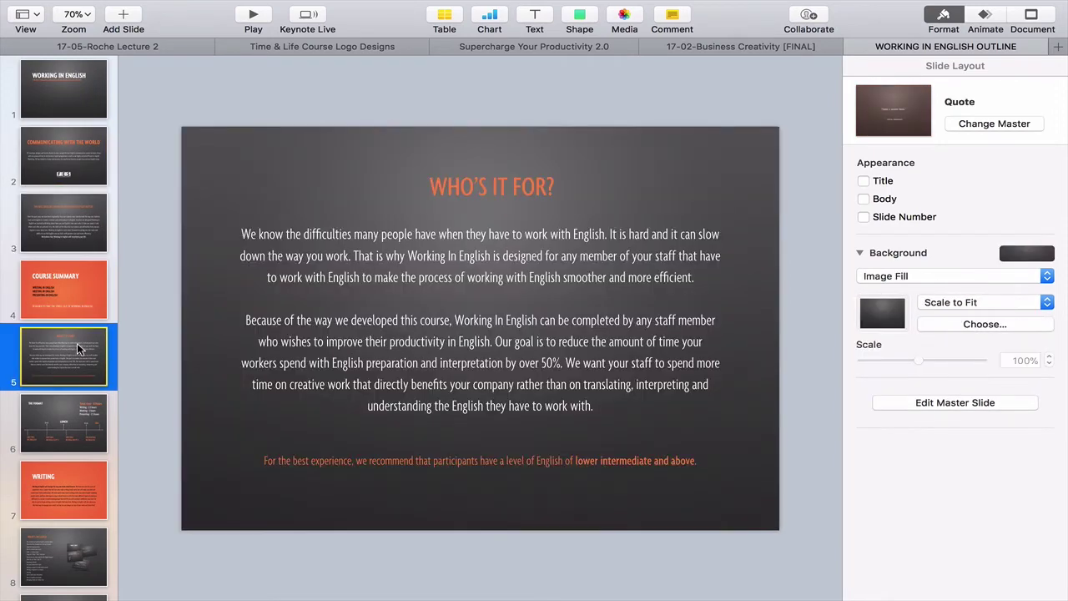
pyautogui.click(86, 421)
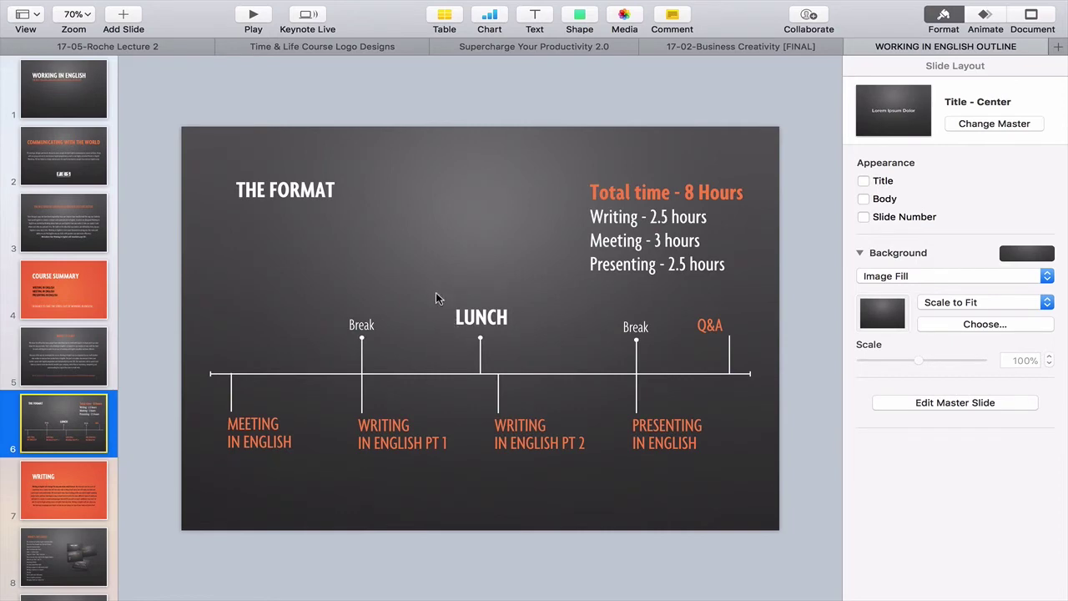
pyautogui.scroll(3, 498, 322)
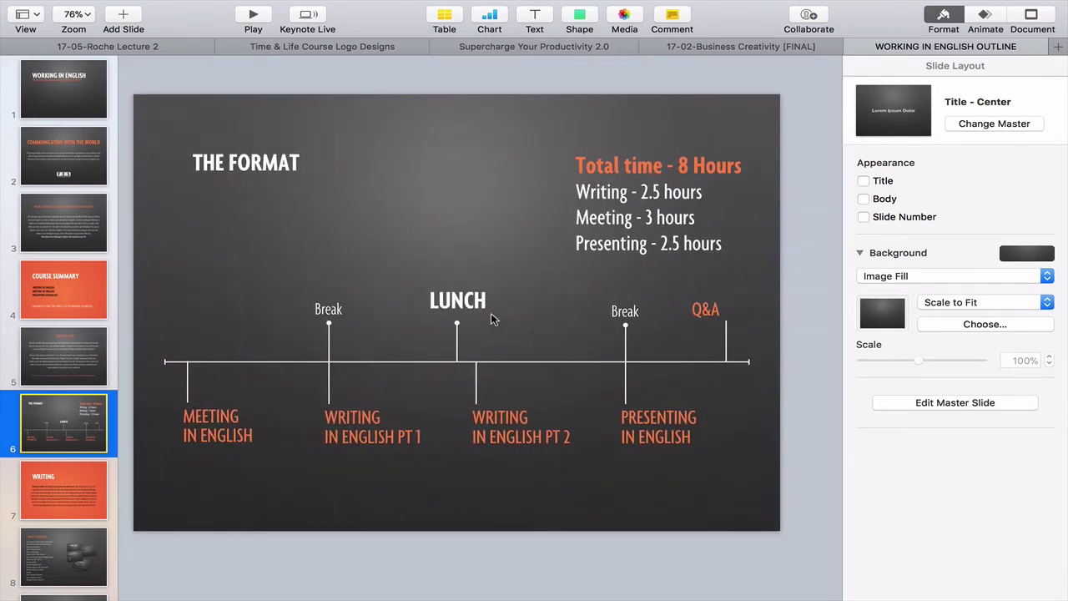
# View slides 7, 8, 16, 15, 14, 13, ending on slide 12's meetings list
pyautogui.click(69, 481)
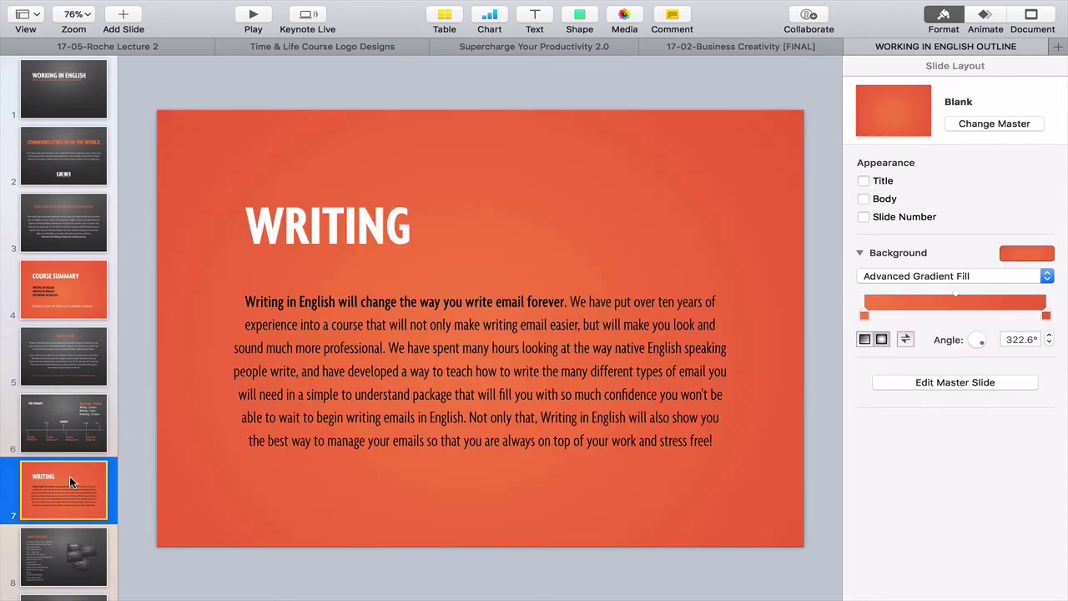
pyautogui.click(92, 557)
pyautogui.scroll(-10, 90, 552)
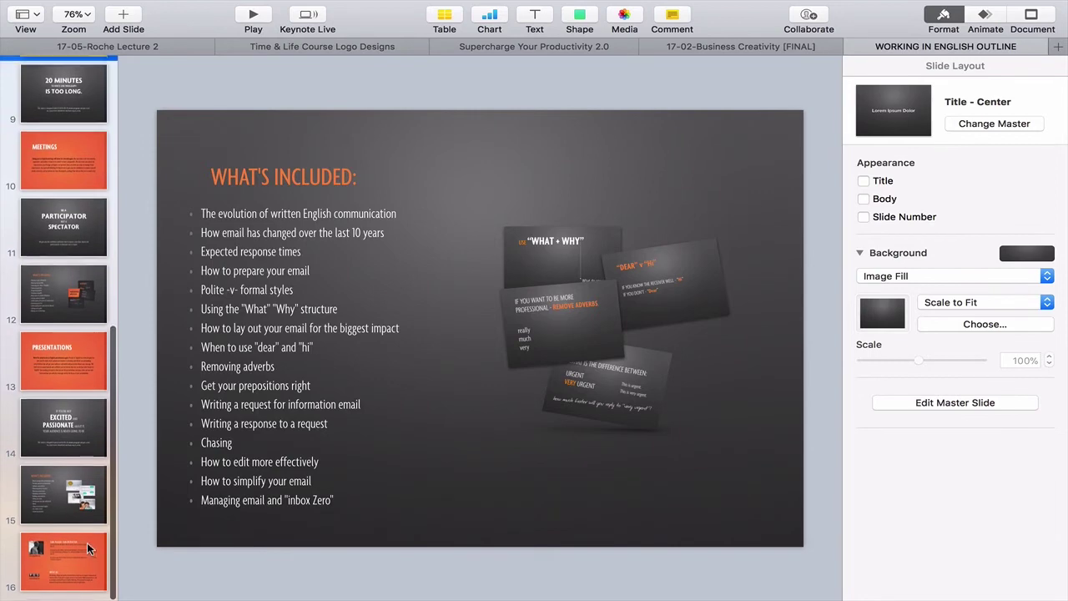
pyautogui.click(72, 544)
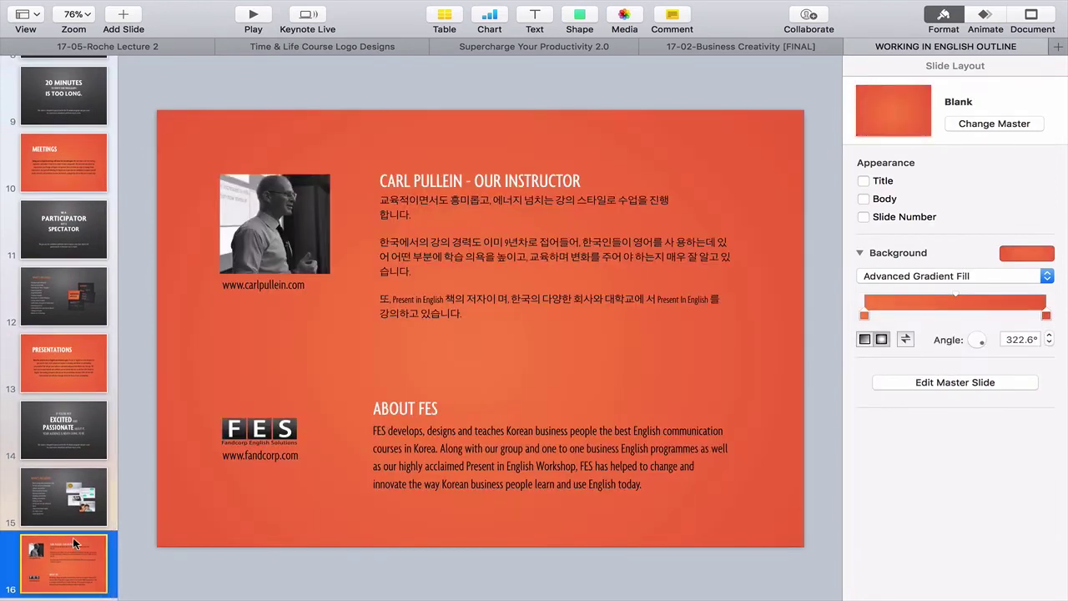
pyautogui.click(74, 487)
pyautogui.click(68, 411)
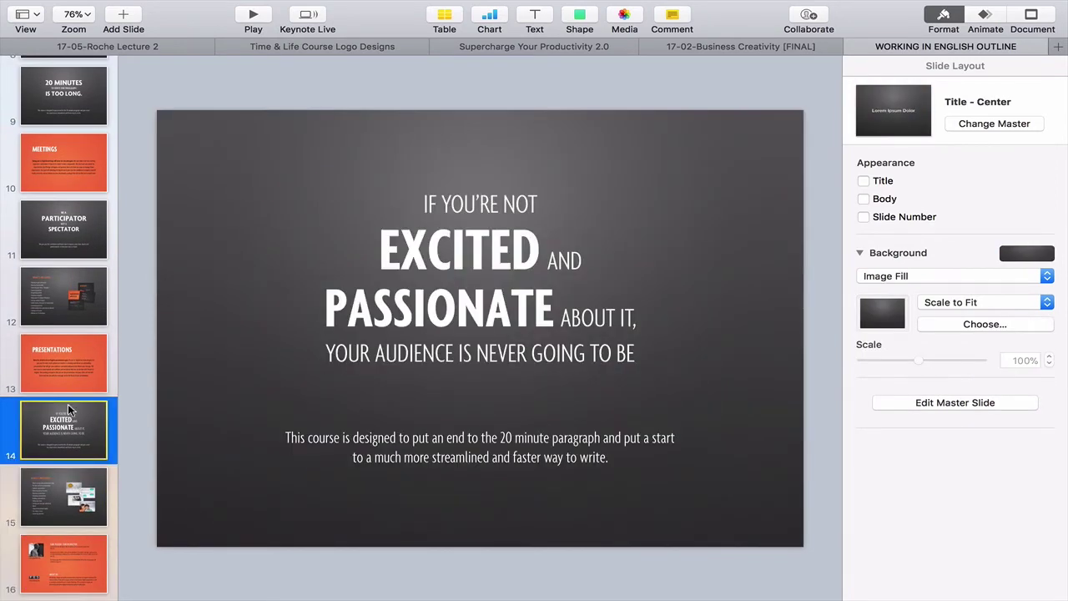
pyautogui.click(83, 335)
pyautogui.click(89, 298)
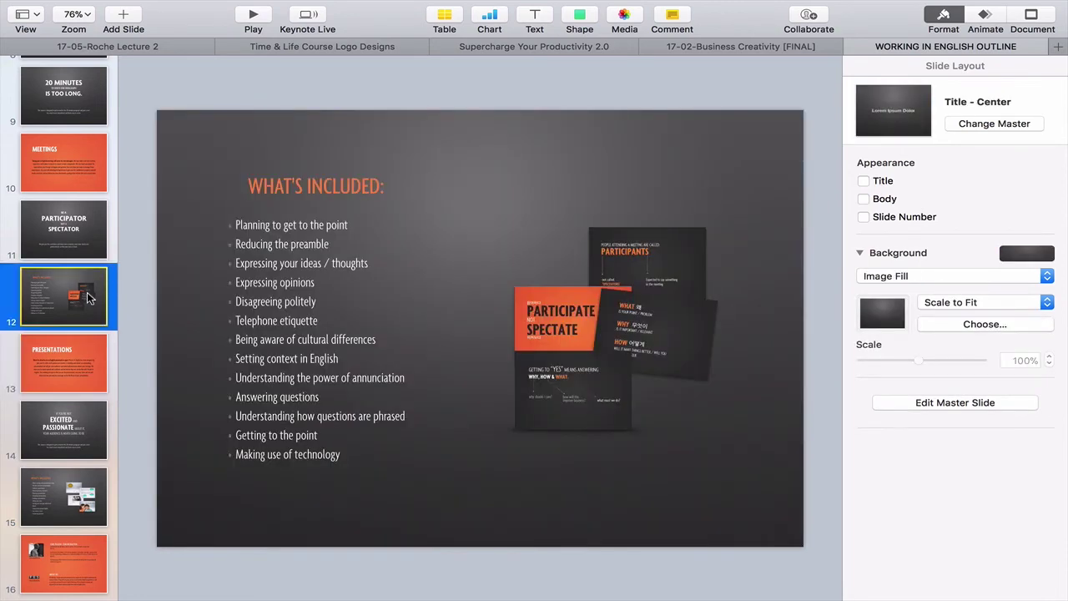
pyautogui.scroll(10, 87, 292)
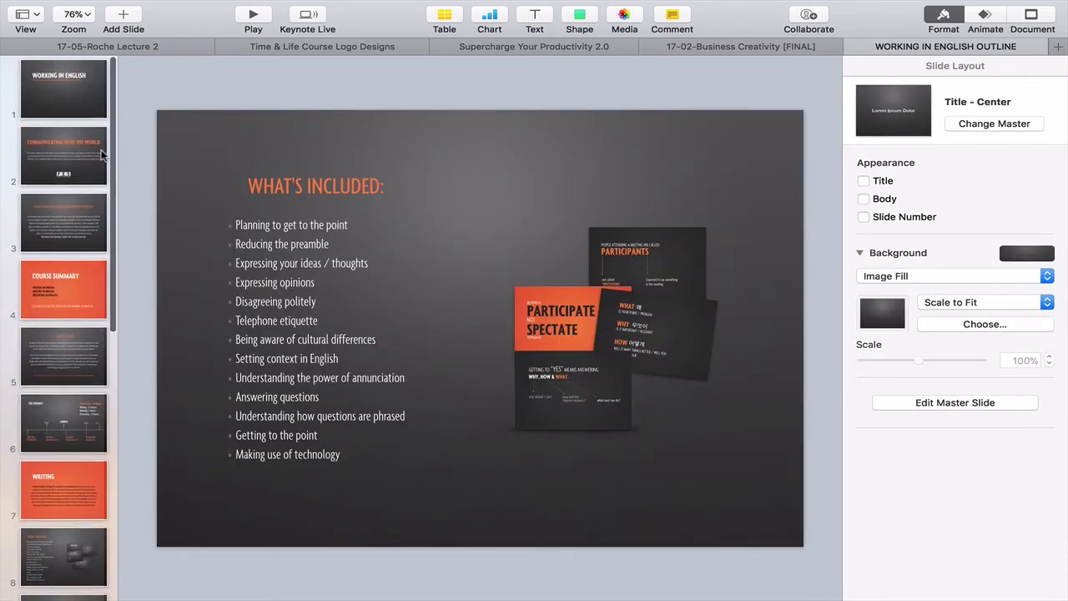
# Cancel File > Export To without exporting and return to the WORKING IN ENGLISH title slide
pyautogui.moveTo(166, 6)
pyautogui.click(117, 8)
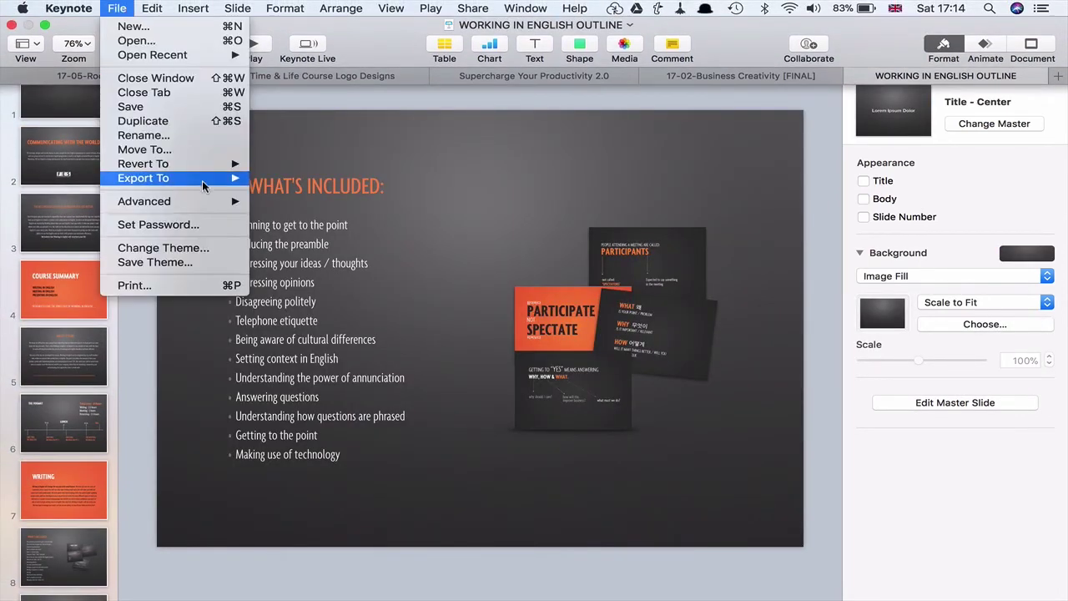
pyautogui.moveTo(204, 177)
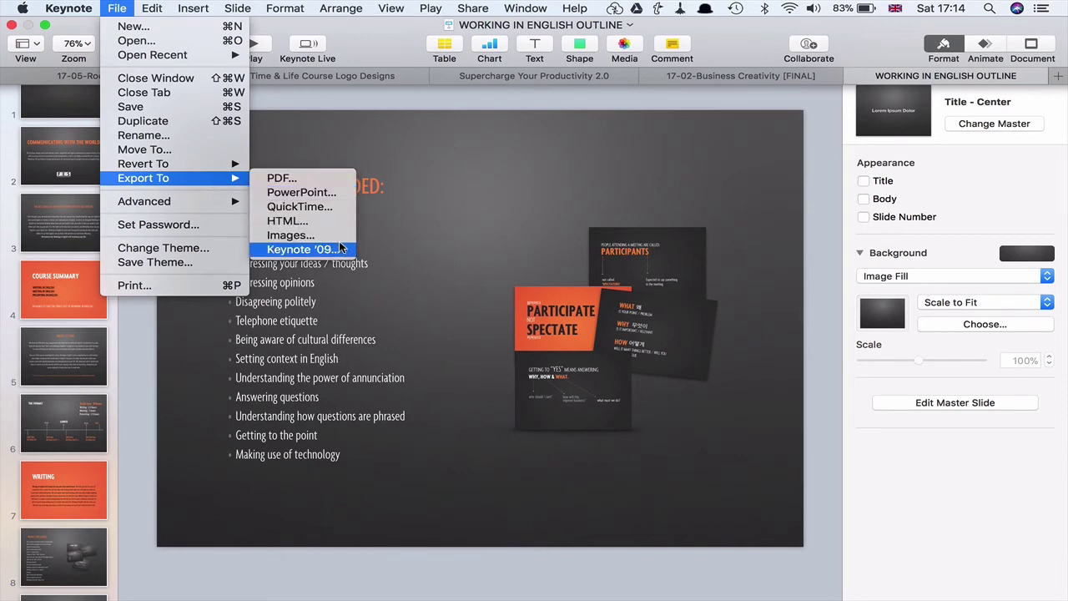
pyautogui.click(525, 231)
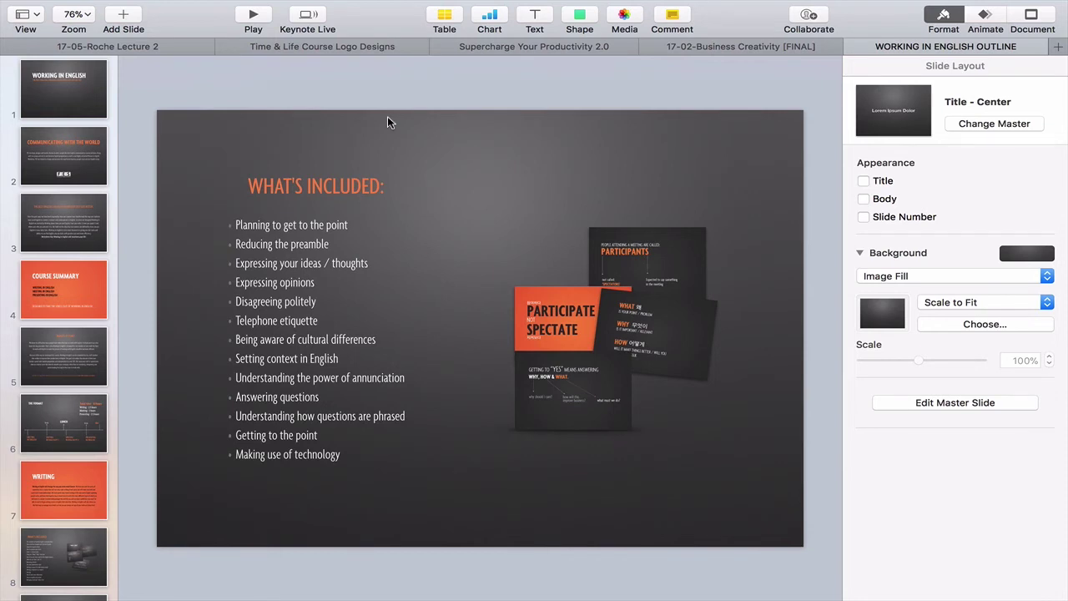
pyautogui.scroll(2, 92, 218)
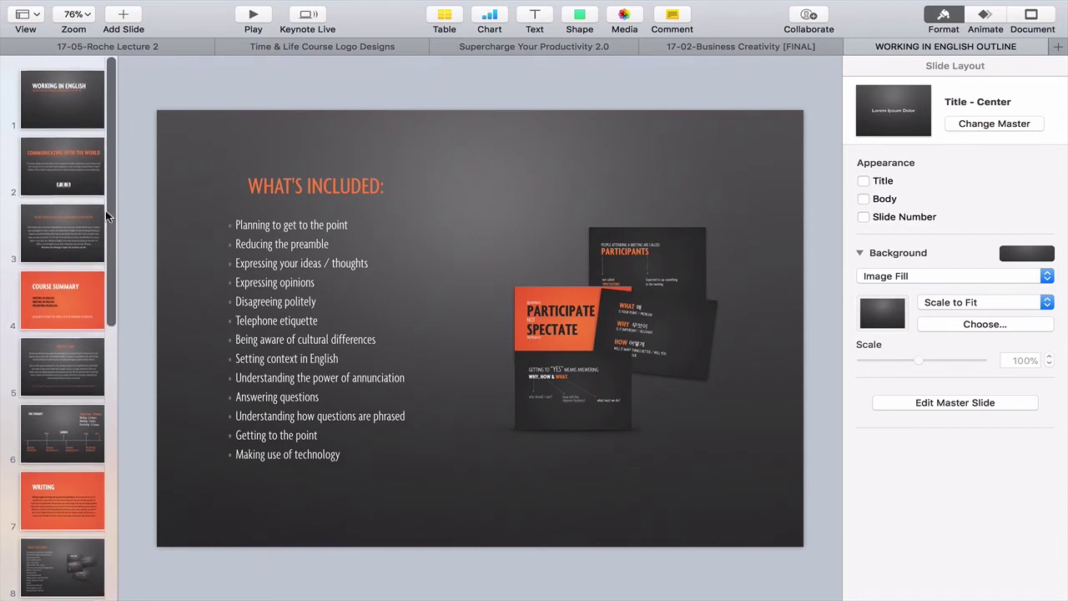
pyautogui.click(67, 81)
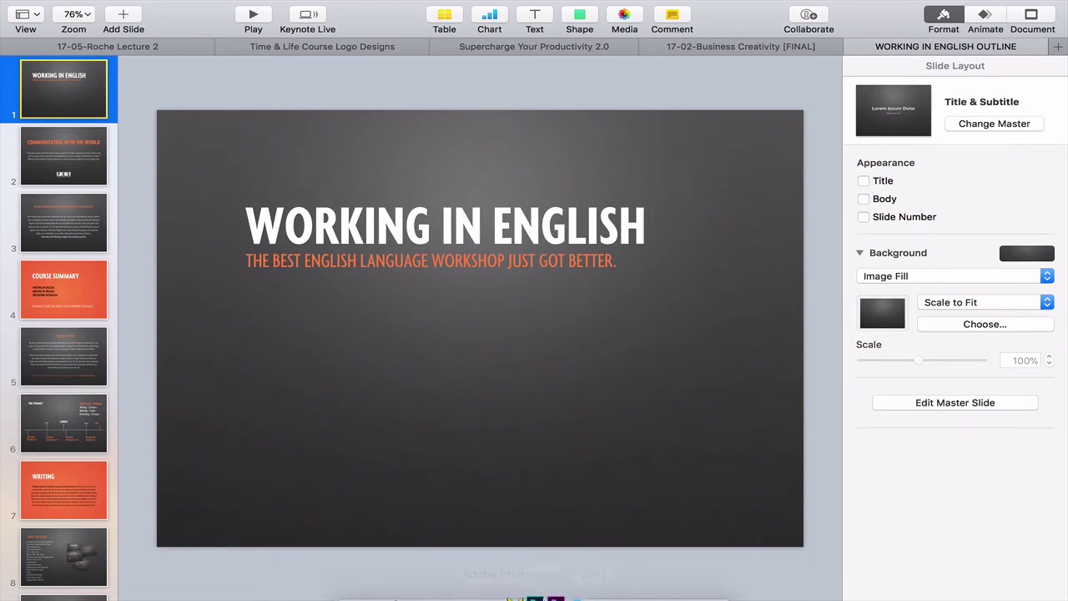
# Open the Success Quotes deck from the iCloud Keynote folder via File > Open
pyautogui.click(124, 8)
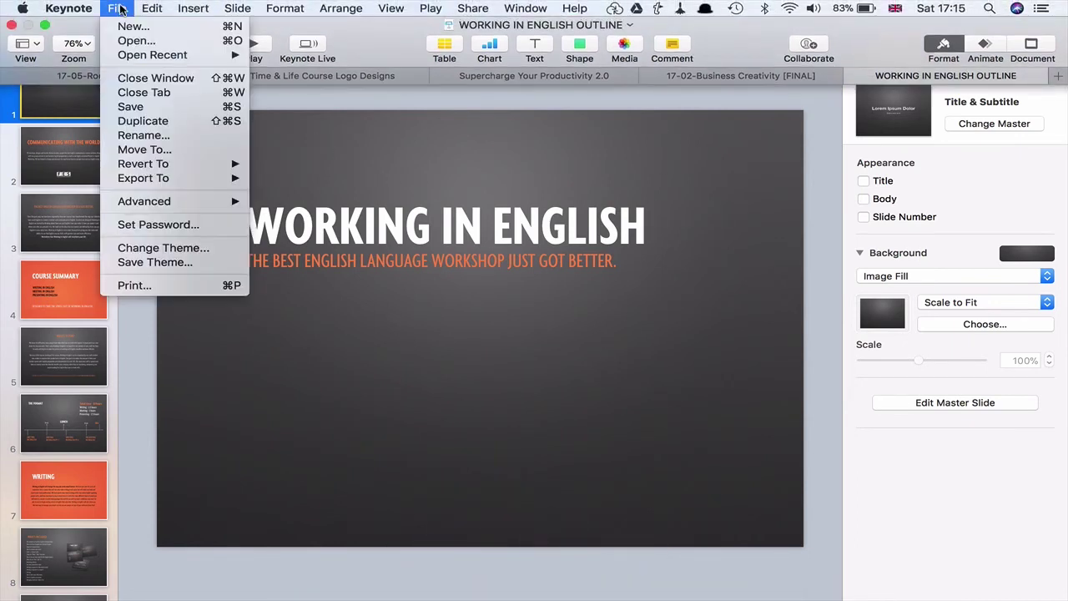
pyautogui.click(138, 40)
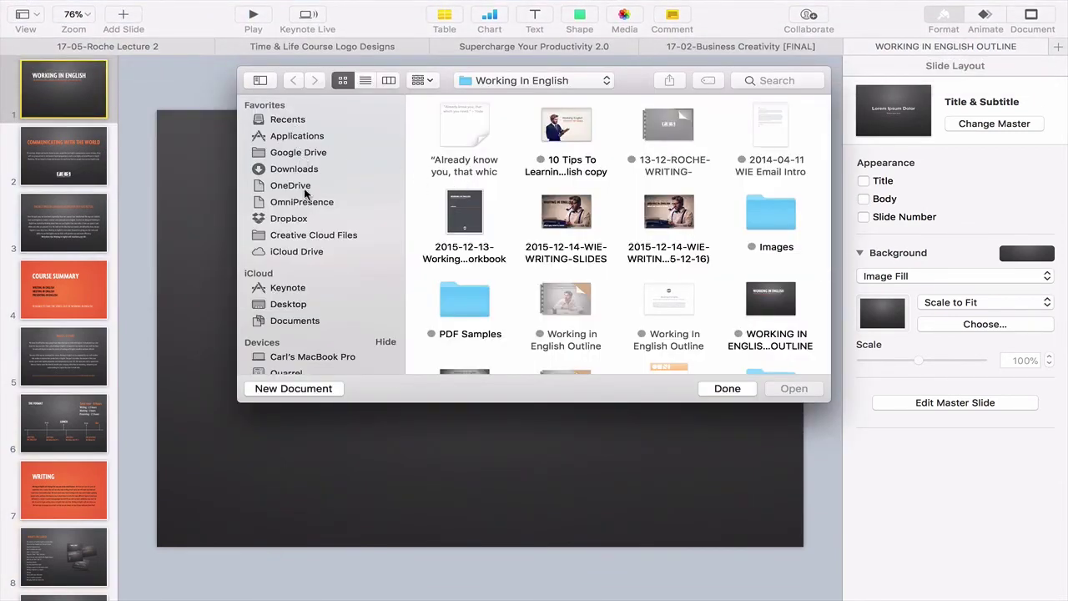
pyautogui.click(300, 289)
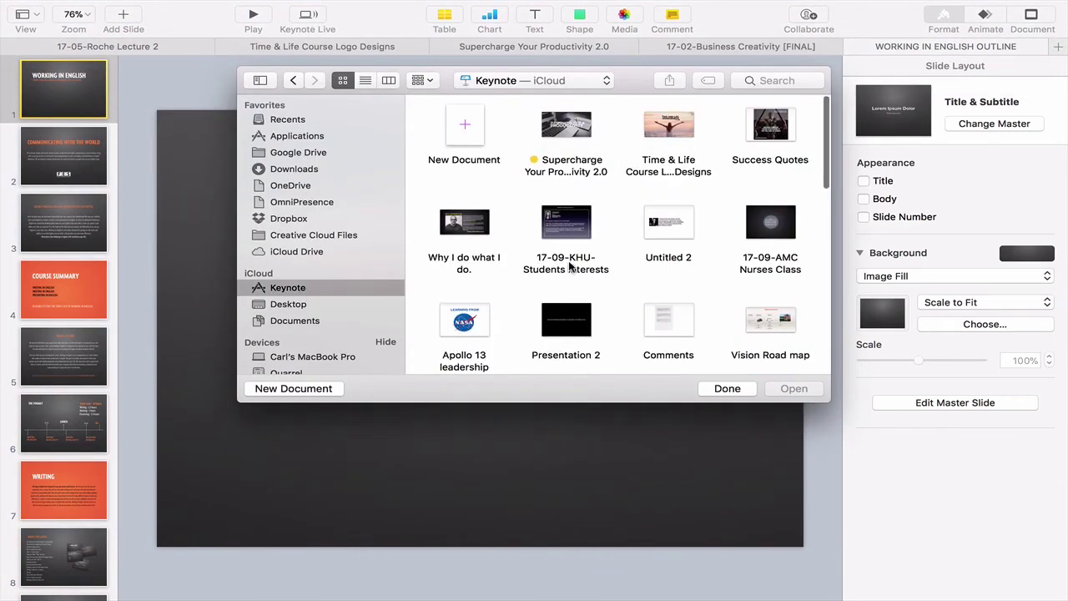
pyautogui.doubleClick(773, 127)
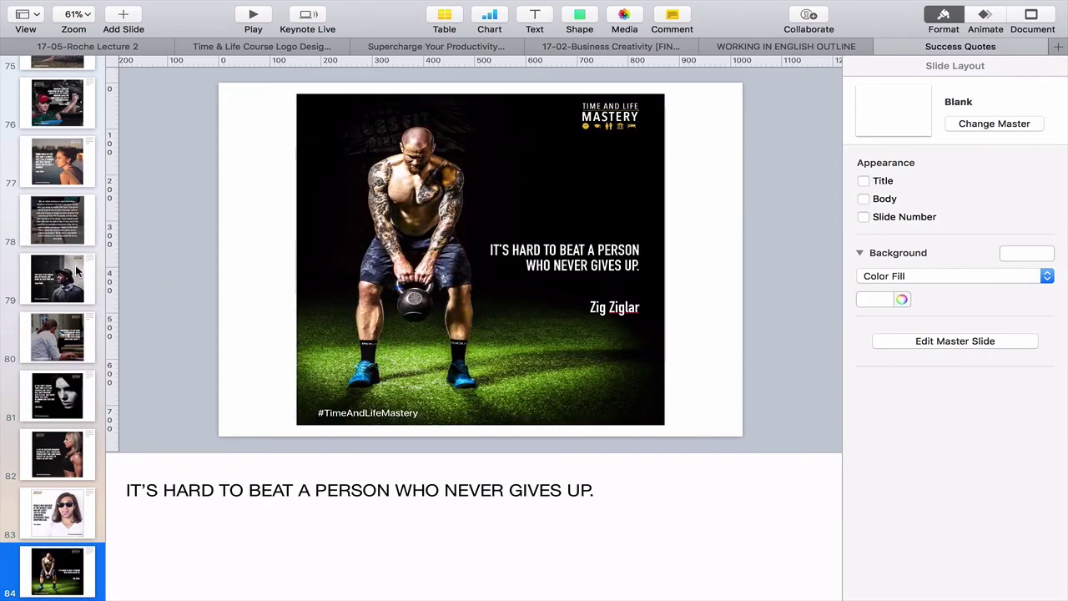
# View Success Quotes slides 77, 76 and 75
pyautogui.scroll(15, 76, 271)
pyautogui.scroll(-10, 76, 271)
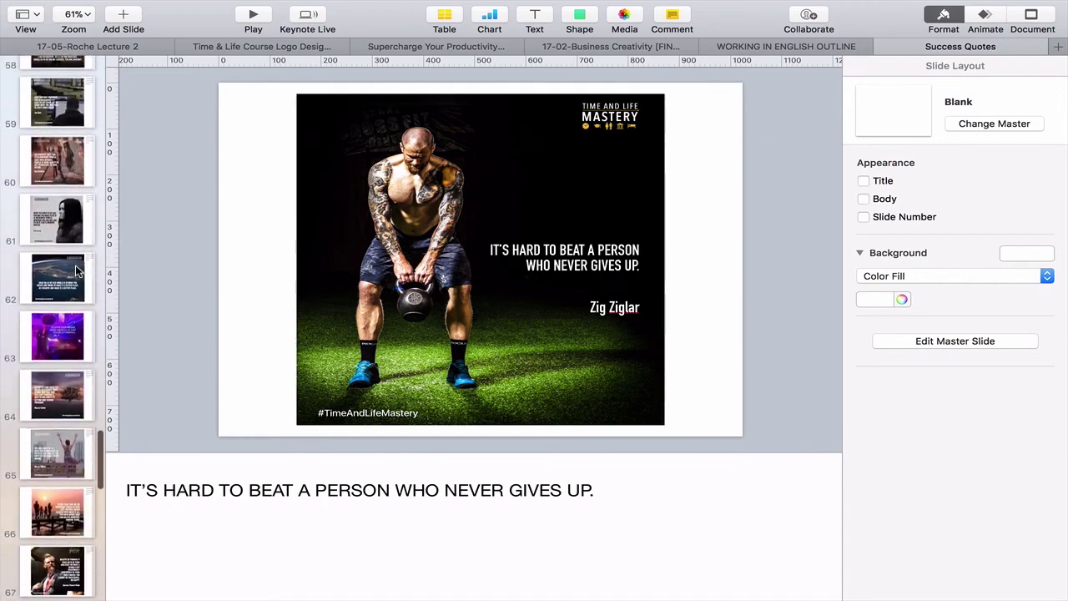
pyautogui.scroll(-3, 76, 271)
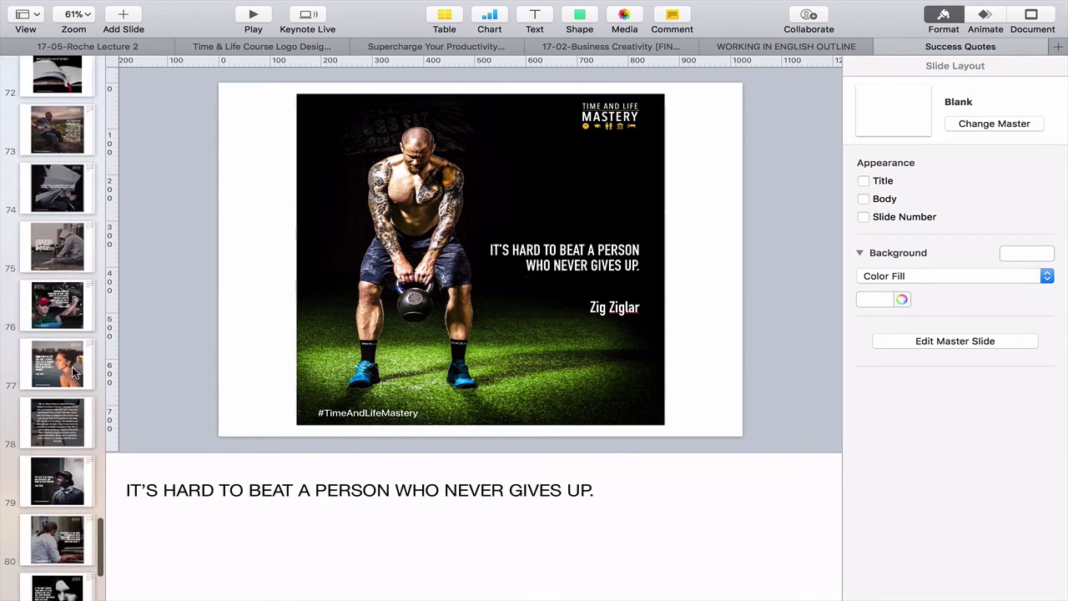
pyautogui.click(74, 369)
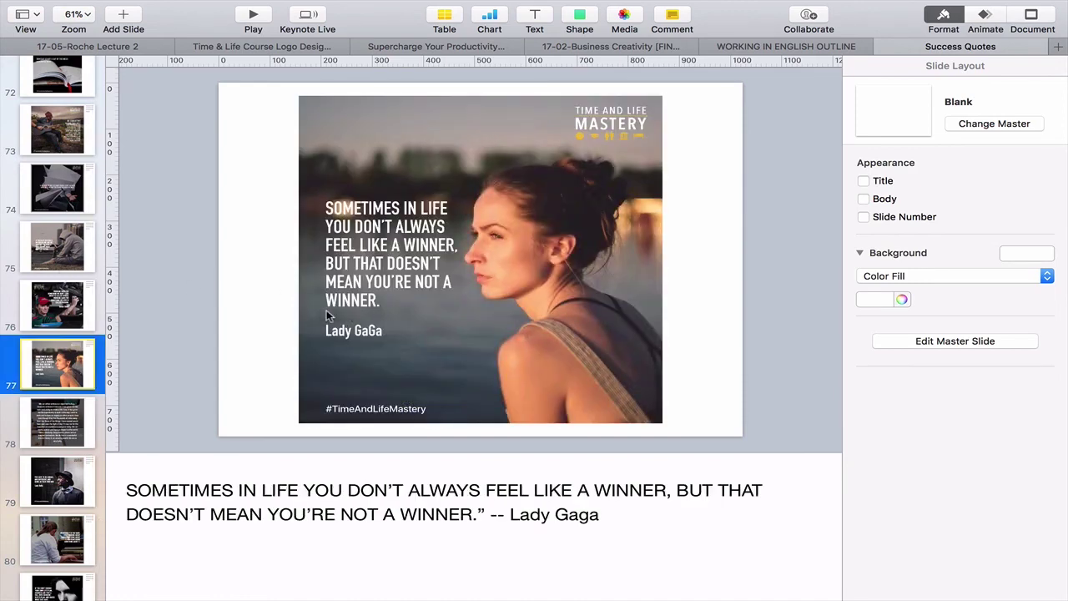
pyautogui.click(60, 307)
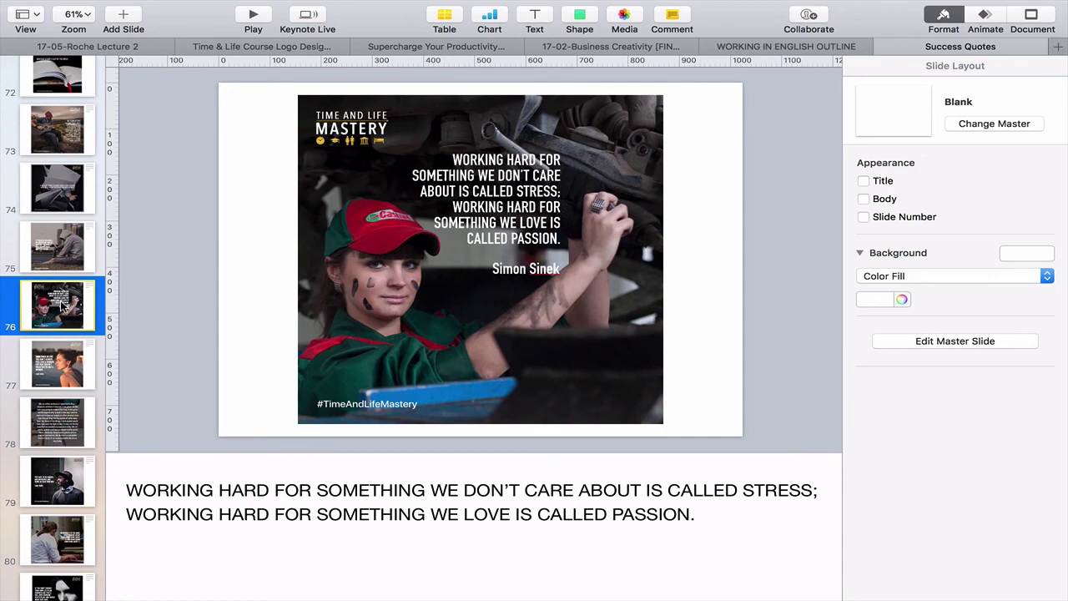
pyautogui.click(53, 254)
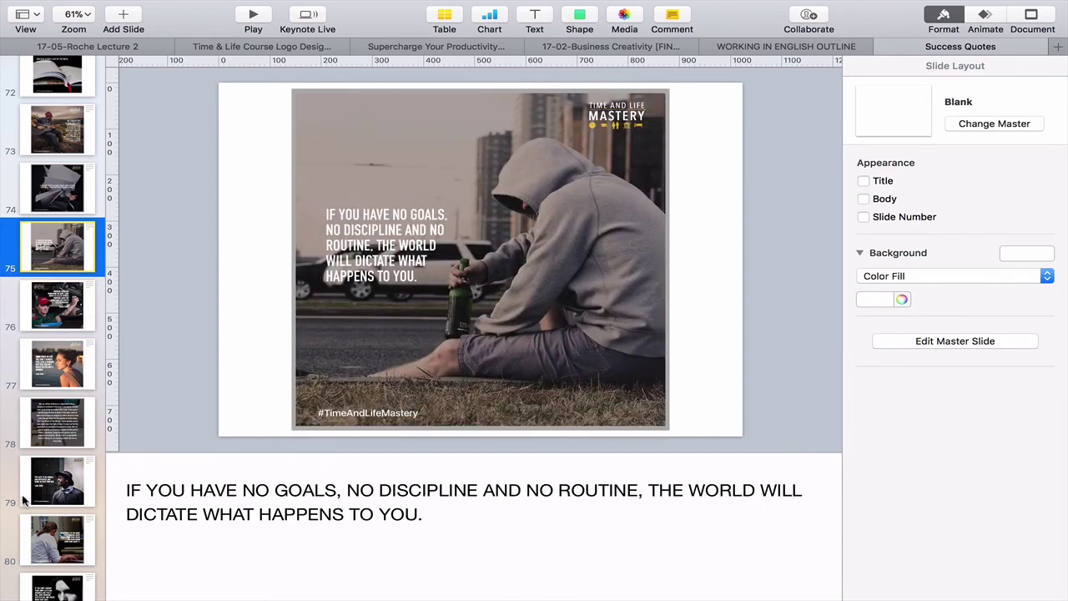
# Step through slides 79, 80, 81 and 82, ending on slide 83's Tony Robbins quote
pyautogui.click(47, 490)
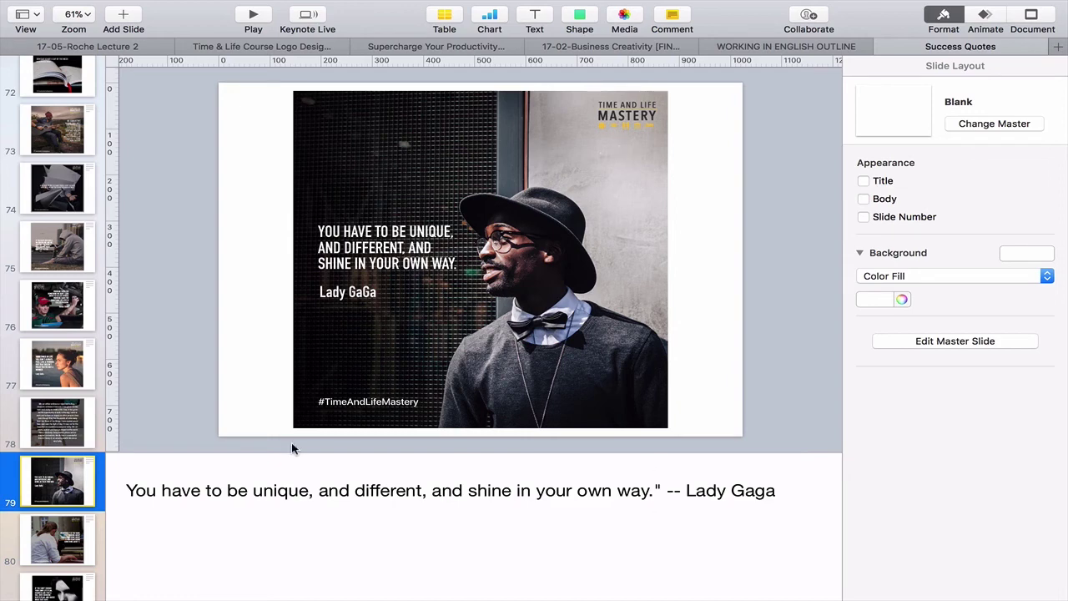
pyautogui.click(70, 534)
pyautogui.scroll(-2, 70, 534)
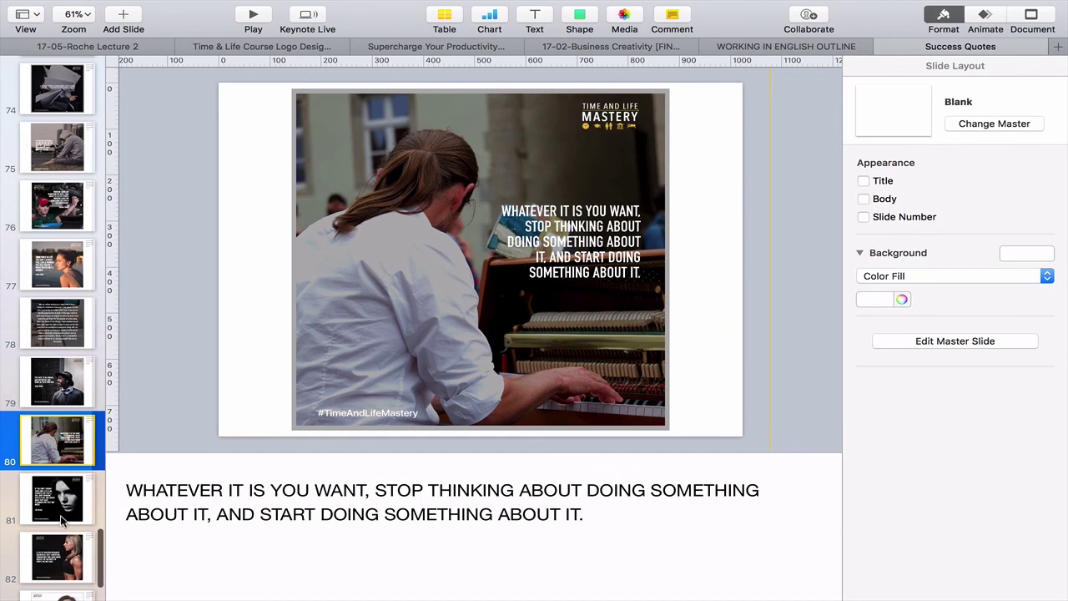
pyautogui.press('Down')
pyautogui.click(58, 559)
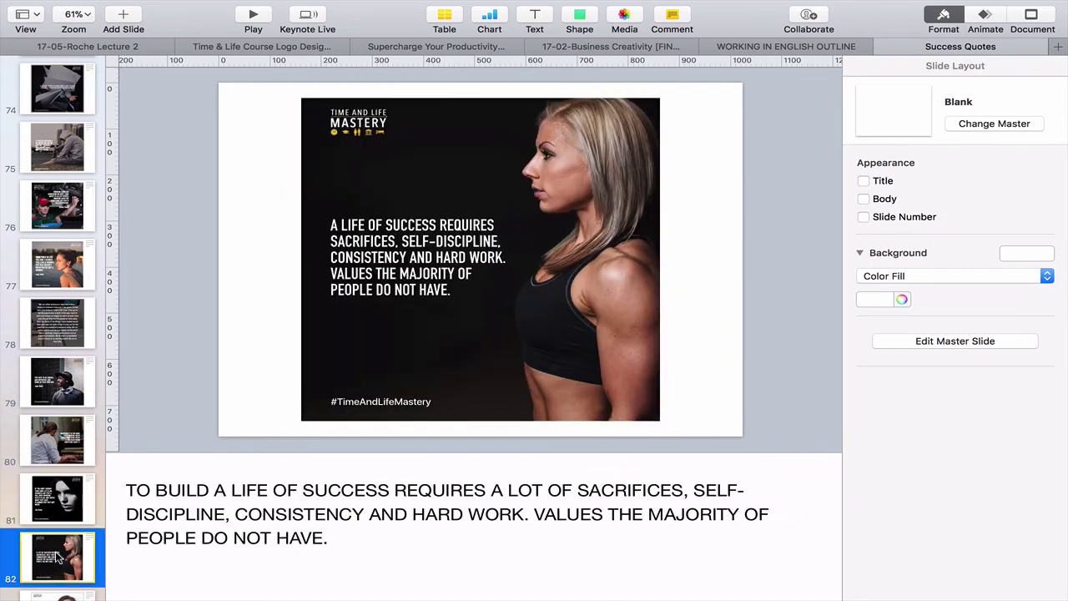
pyautogui.scroll(-3, 58, 559)
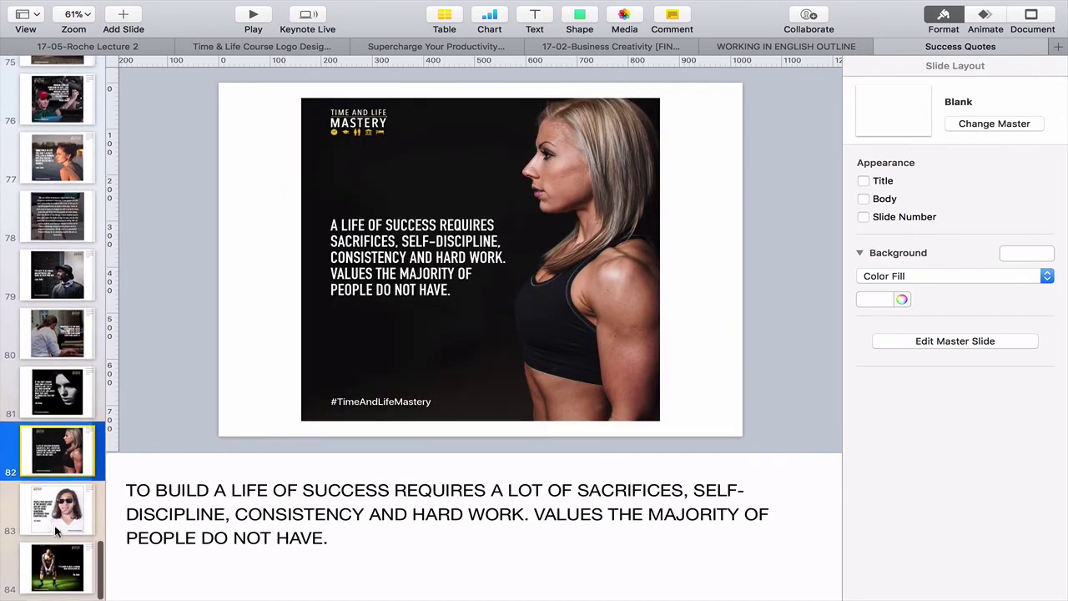
pyautogui.click(52, 523)
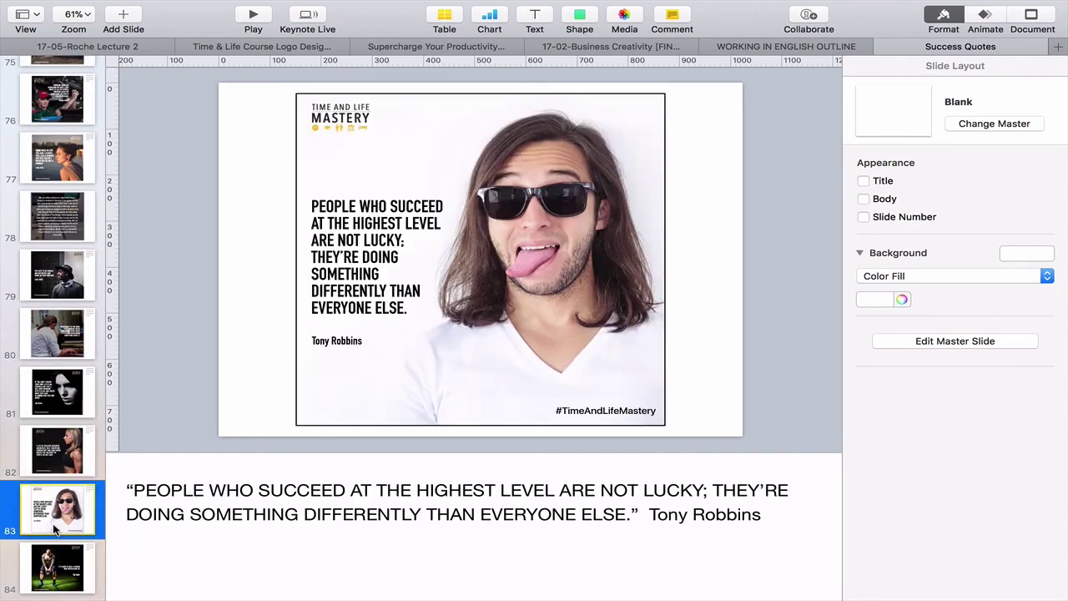